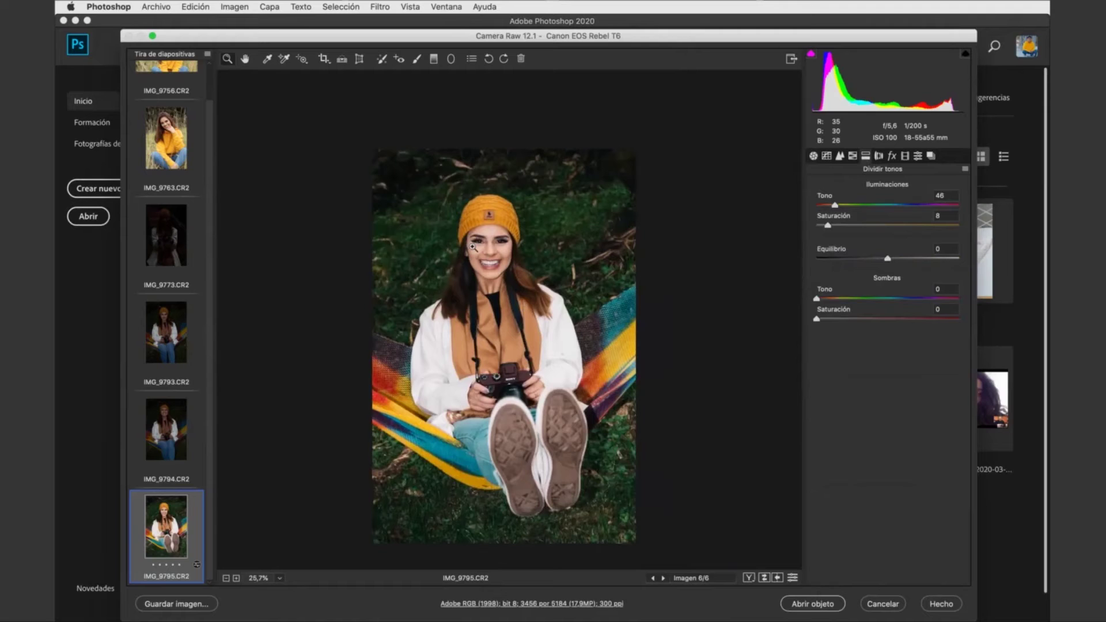
Step: Tint the highlights blue by setting their split-toning hue to 207 and saturation to 54
{"action": "left_click_drag", "start_coordinate": [473, 247], "coordinate": [501, 335]}
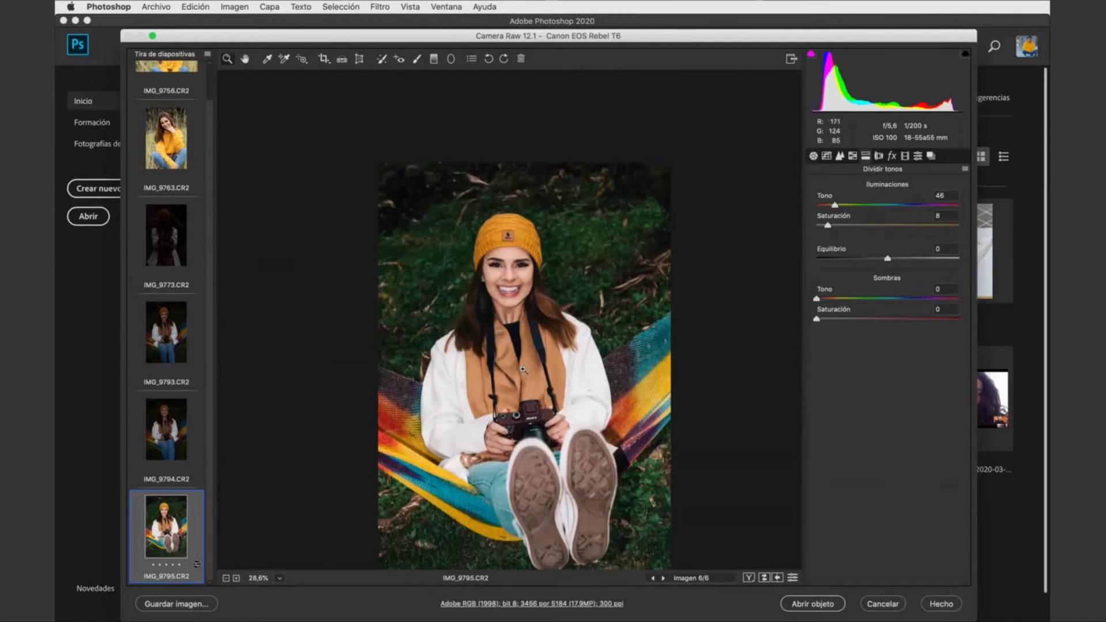
{"action": "left_click_drag", "start_coordinate": [523, 370], "coordinate": [527, 362]}
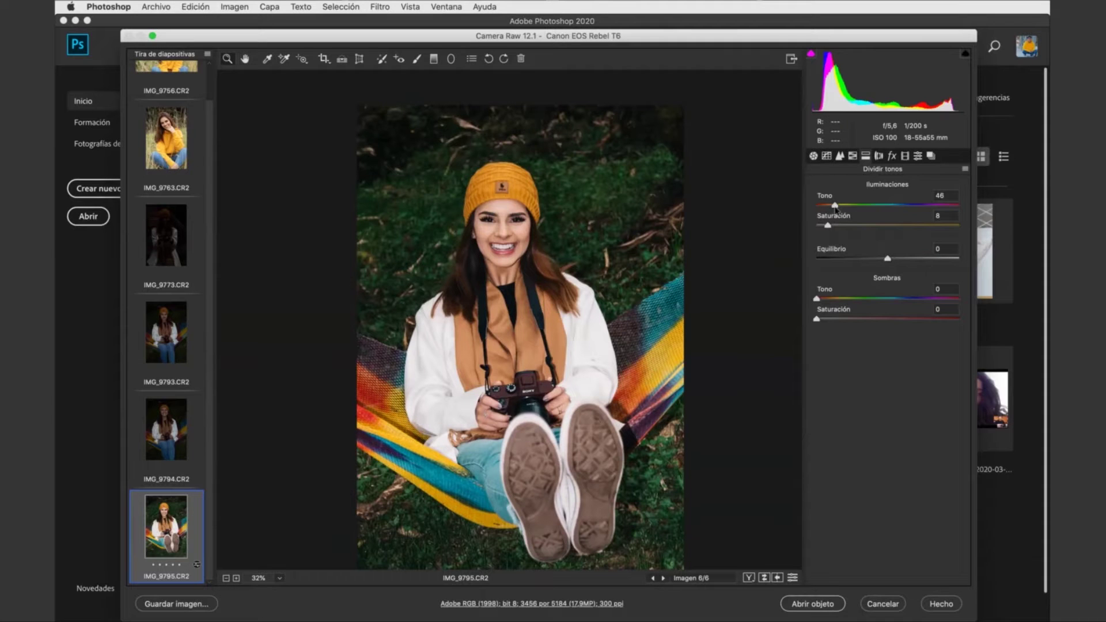
{"action": "left_click_drag", "start_coordinate": [835, 206], "coordinate": [898, 205]}
{"action": "left_click", "coordinate": [828, 226]}
{"action": "left_click_drag", "start_coordinate": [828, 226], "coordinate": [894, 230]}
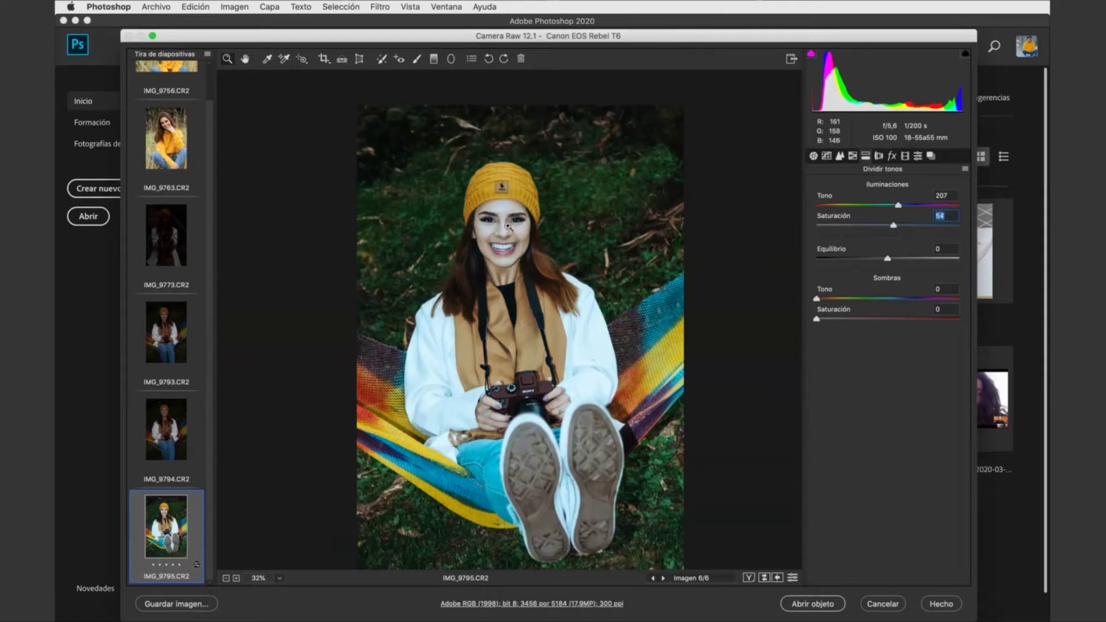
Step: Examine the blue highlight tint on the woman's face up close, and return to the full photo
{"action": "left_click", "coordinate": [511, 195]}
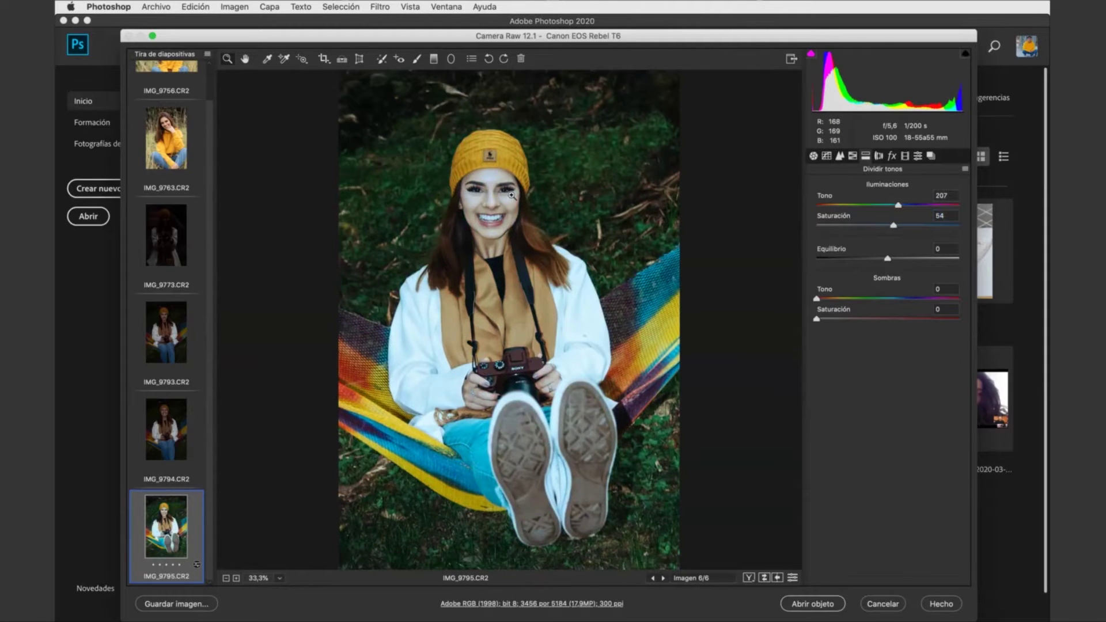
{"action": "left_click_drag", "start_coordinate": [522, 177], "coordinate": [458, 233]}
{"action": "key", "text": "super+minus"}
{"action": "key", "text": "super+minus"}
{"action": "key", "text": "super+minus"}
{"action": "key", "text": "super+minus"}
{"action": "key", "text": "super+minus"}
{"action": "key", "text": "super+minus"}
{"action": "key", "text": "super+minus"}
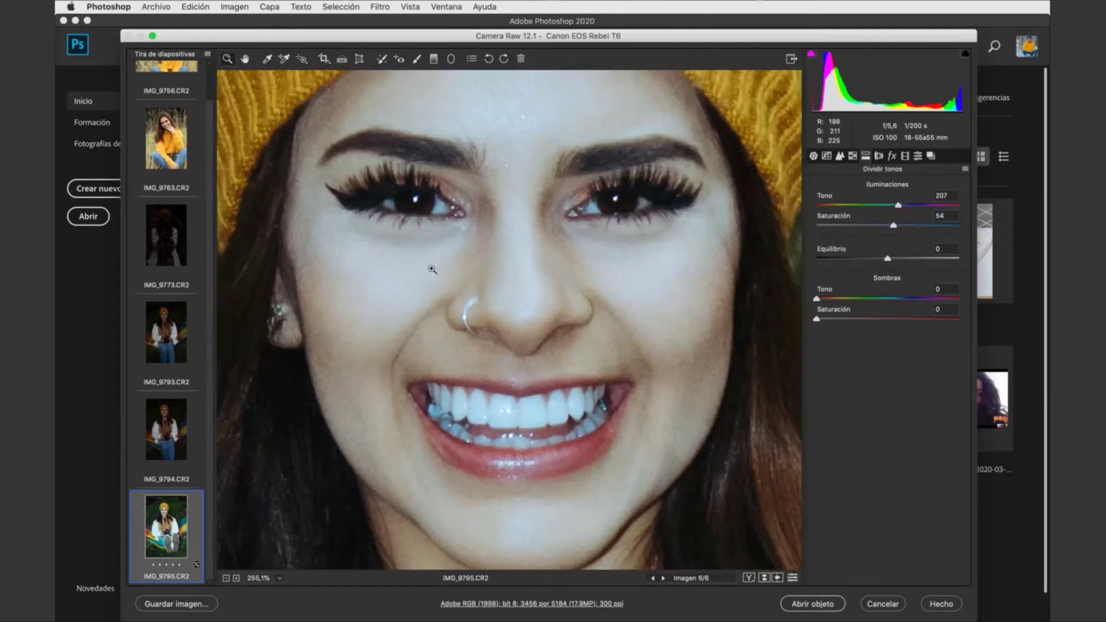
{"action": "key", "text": "super+0"}
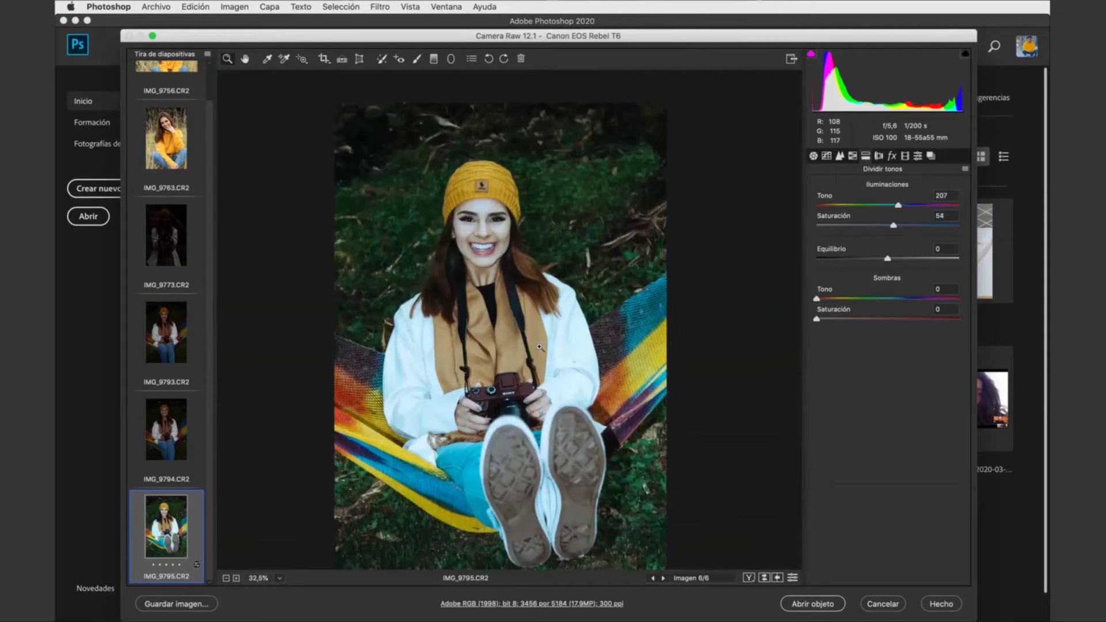
{"action": "left_click_drag", "start_coordinate": [548, 412], "coordinate": [544, 311]}
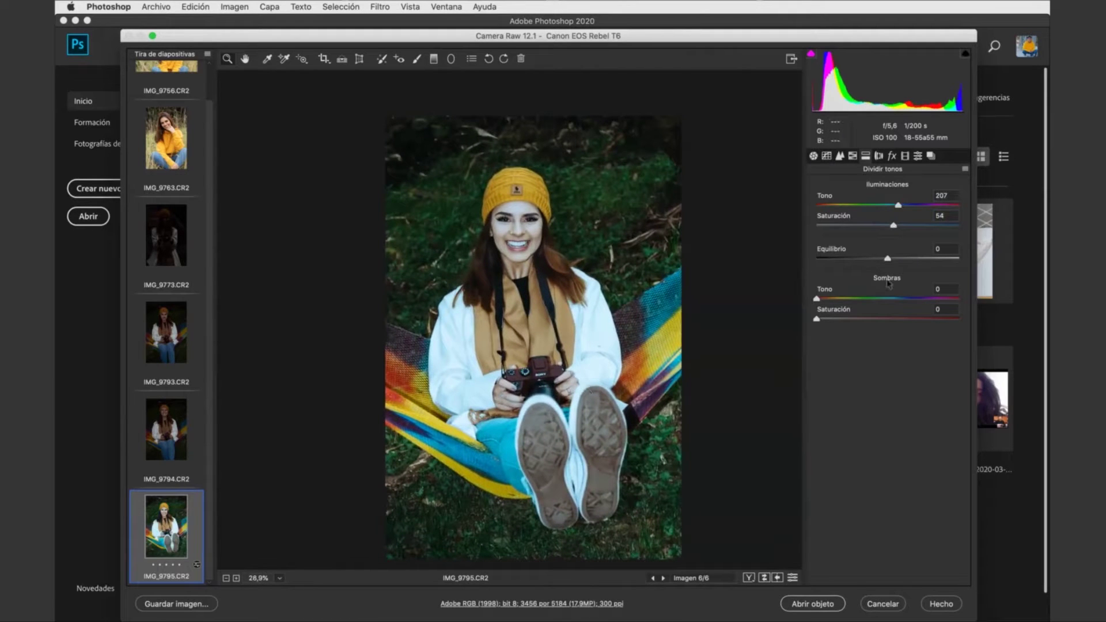
Step: Warm the highlights with hue 59 and saturation 19, and set the split-toning balance to -8
{"action": "left_click_drag", "start_coordinate": [898, 205], "coordinate": [820, 205]}
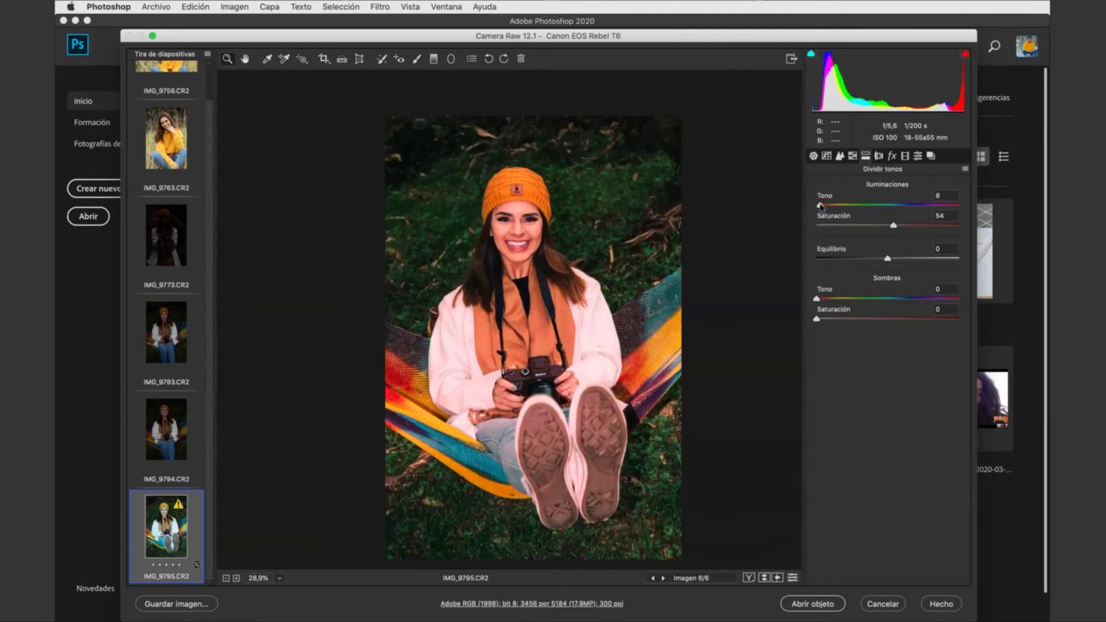
{"action": "left_click_drag", "start_coordinate": [894, 226], "coordinate": [882, 257]}
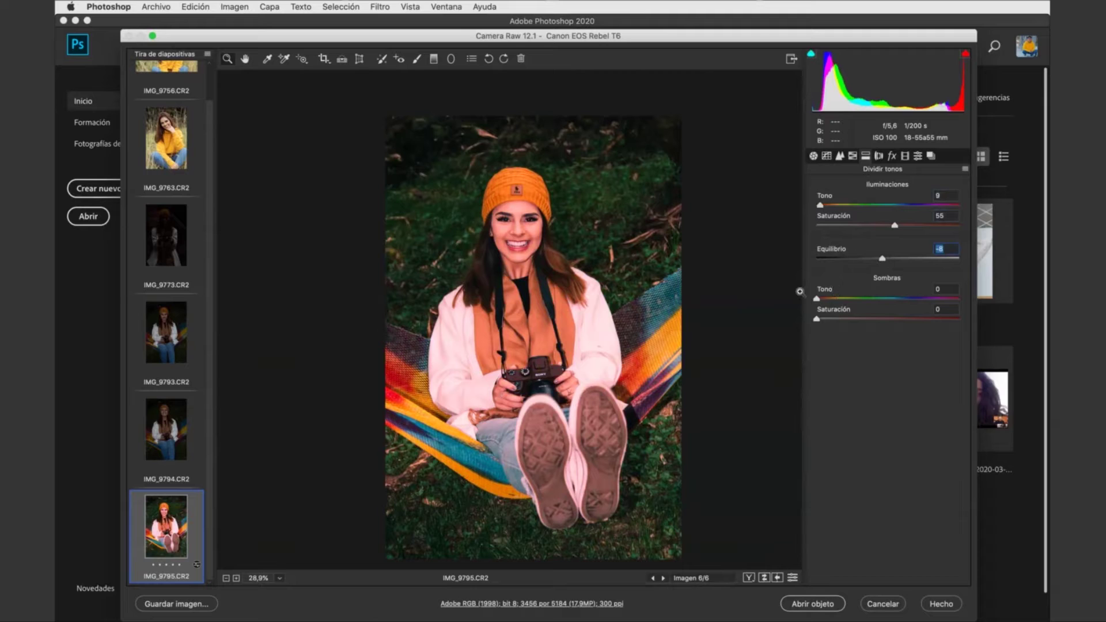
{"action": "left_click", "coordinate": [840, 205]}
{"action": "left_click_drag", "start_coordinate": [850, 230], "coordinate": [843, 226]}
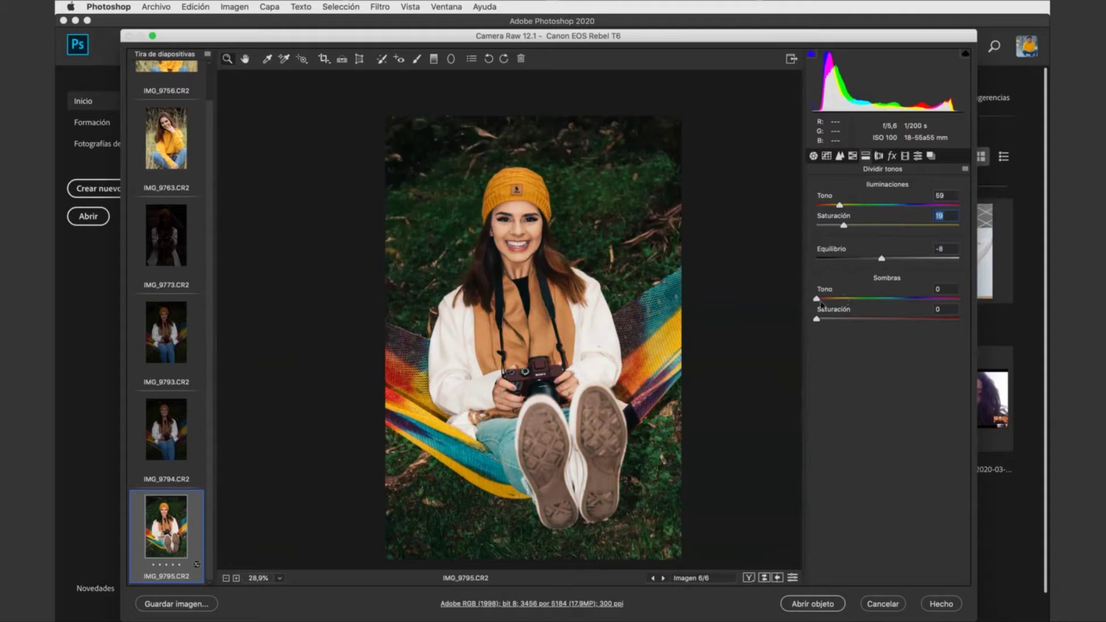
Step: Tint the shadows blue with hue 221 and saturation 30, and check the dark areas and face up close
{"action": "left_click_drag", "start_coordinate": [819, 300], "coordinate": [905, 308]}
{"action": "left_click_drag", "start_coordinate": [817, 321], "coordinate": [860, 326]}
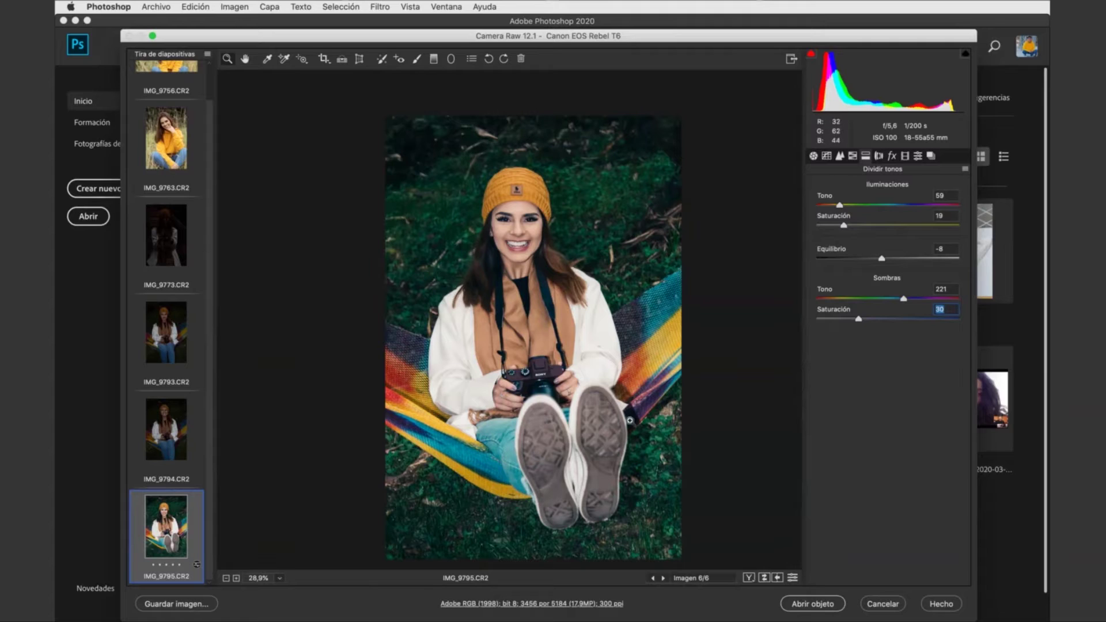
{"action": "left_click", "coordinate": [640, 413]}
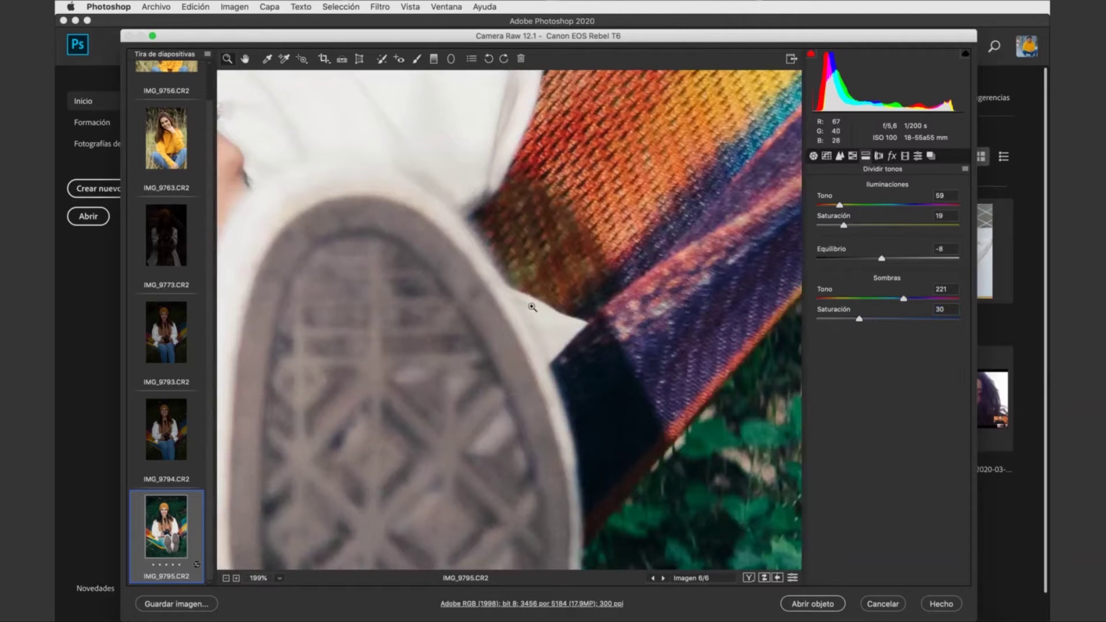
{"action": "left_click_drag", "start_coordinate": [532, 307], "coordinate": [506, 276]}
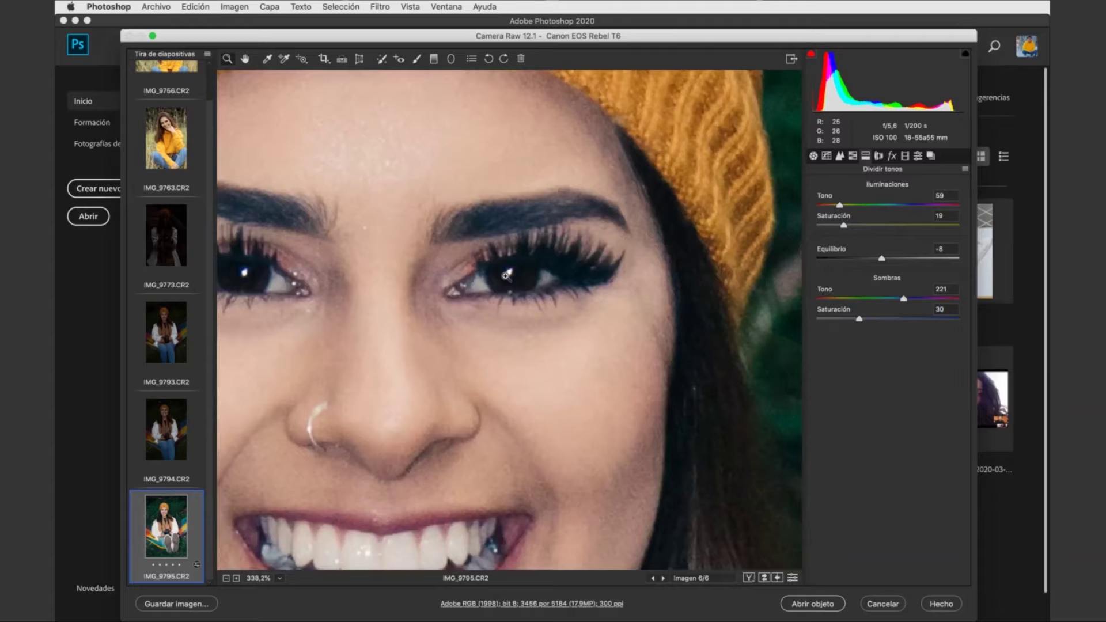
{"action": "key", "text": "super+0"}
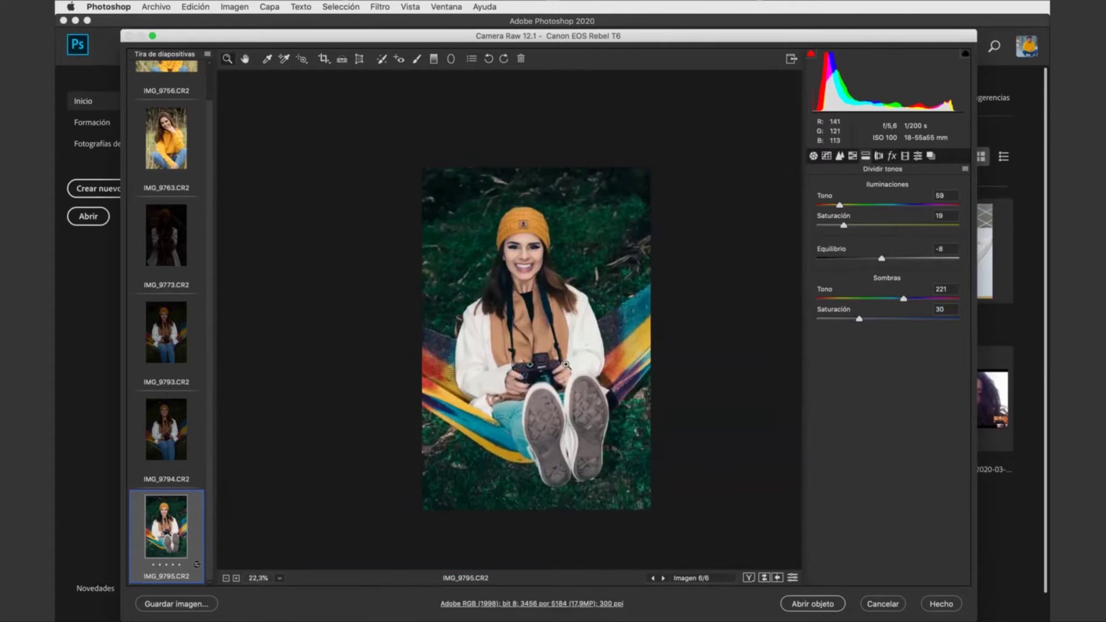
Step: Set the shadow hue to 224 and saturation to 8, shift the balance toward the highlights and slightly reduce highlight saturation
{"action": "left_click_drag", "start_coordinate": [903, 299], "coordinate": [885, 323]}
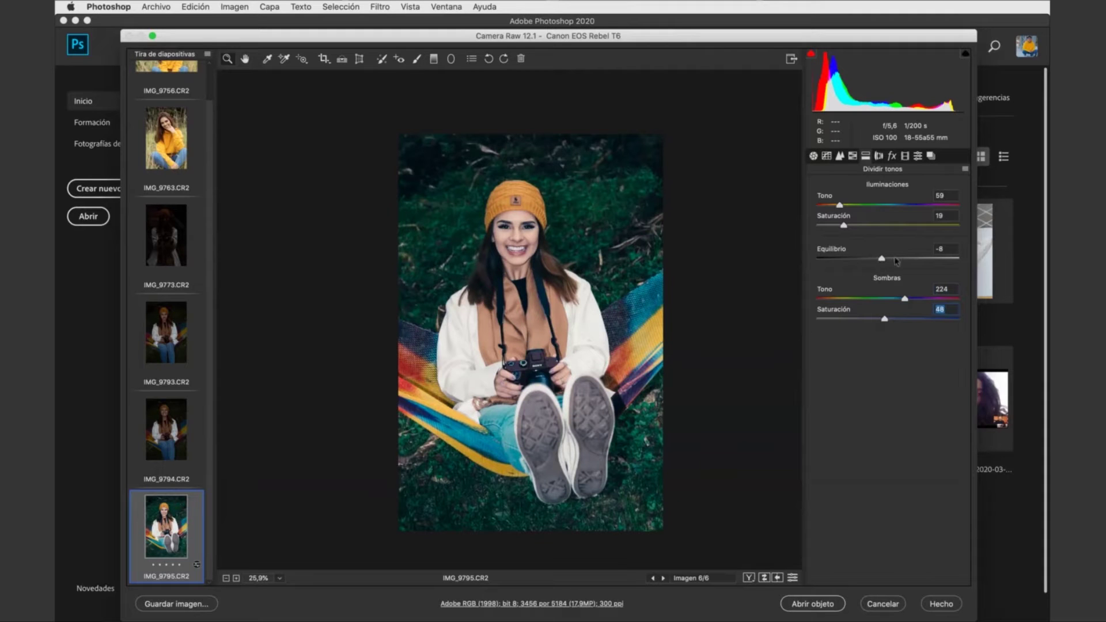
{"action": "left_click_drag", "start_coordinate": [882, 258], "coordinate": [911, 260]}
{"action": "left_click_drag", "start_coordinate": [885, 319], "coordinate": [828, 320]}
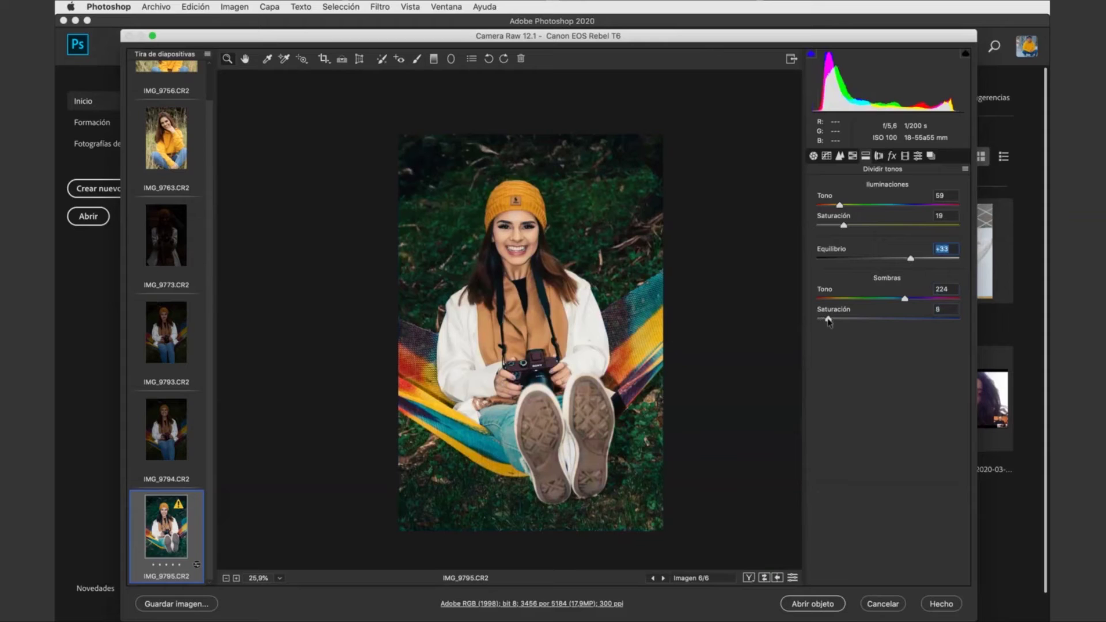
{"action": "left_click_drag", "start_coordinate": [838, 220], "coordinate": [837, 225]}
{"action": "mouse_move", "coordinate": [912, 259]}
{"action": "left_mouse_down"}
{"action": "mouse_move", "coordinate": [940, 259]}
{"action": "mouse_move", "coordinate": [927, 263]}
{"action": "left_mouse_up"}
Step: Set the photo's contrast to -13 in the basic adjustments
{"action": "left_click", "coordinate": [813, 156]}
{"action": "left_click_drag", "start_coordinate": [887, 331], "coordinate": [879, 333]}
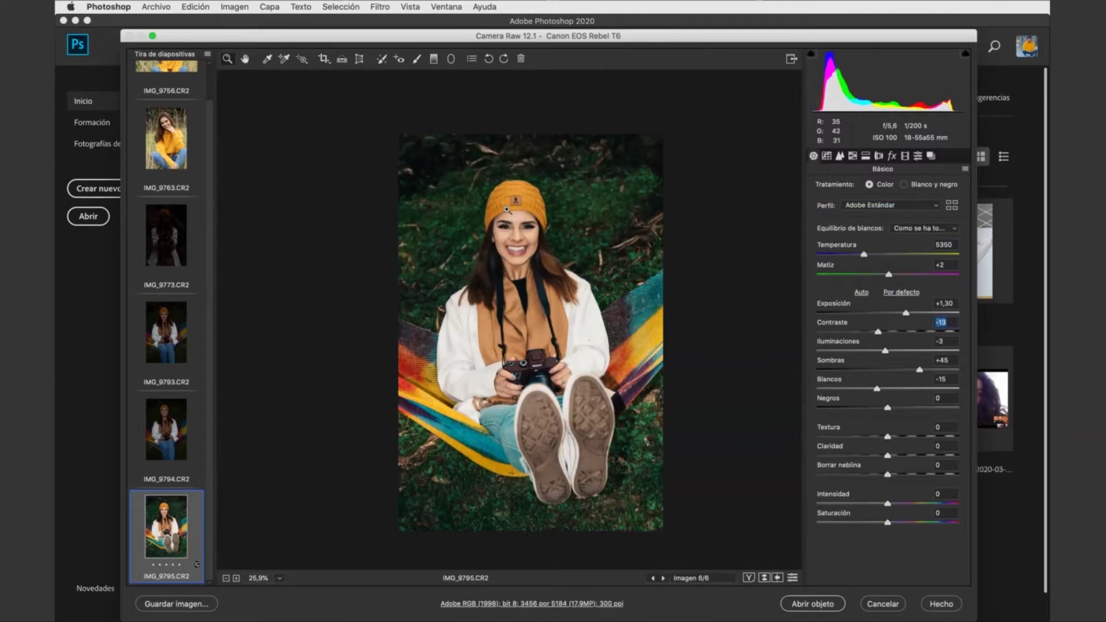
{"action": "left_click_drag", "start_coordinate": [518, 305], "coordinate": [490, 287]}
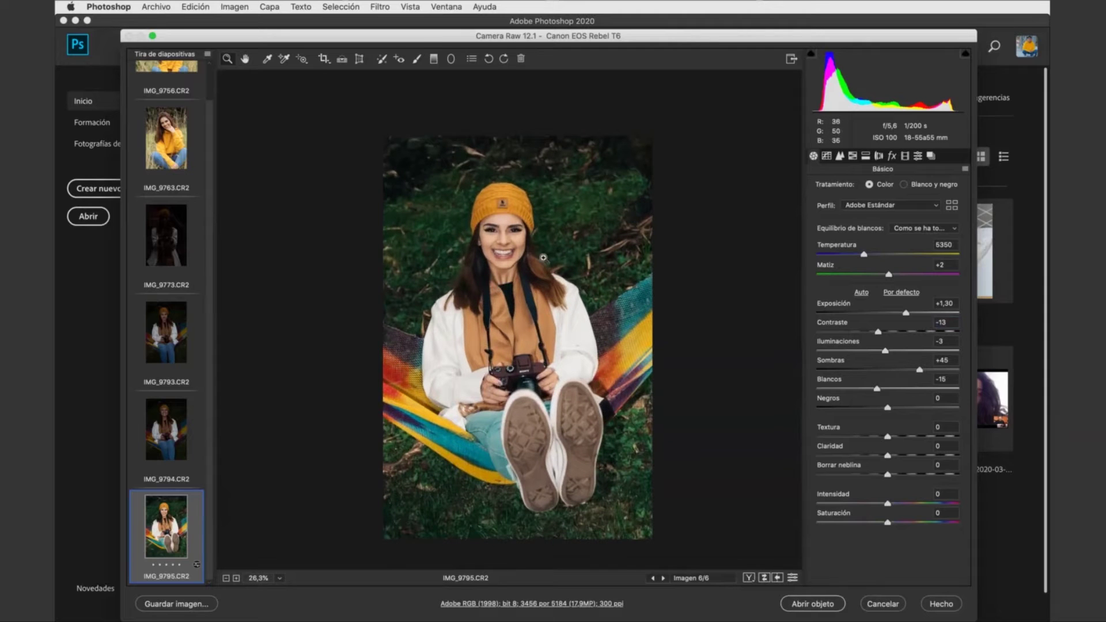
Step: Draw a nearly horizontal graduated filter from the woman's shoulder on the photo's right side toward the middle of her chest
{"action": "key", "text": "g"}
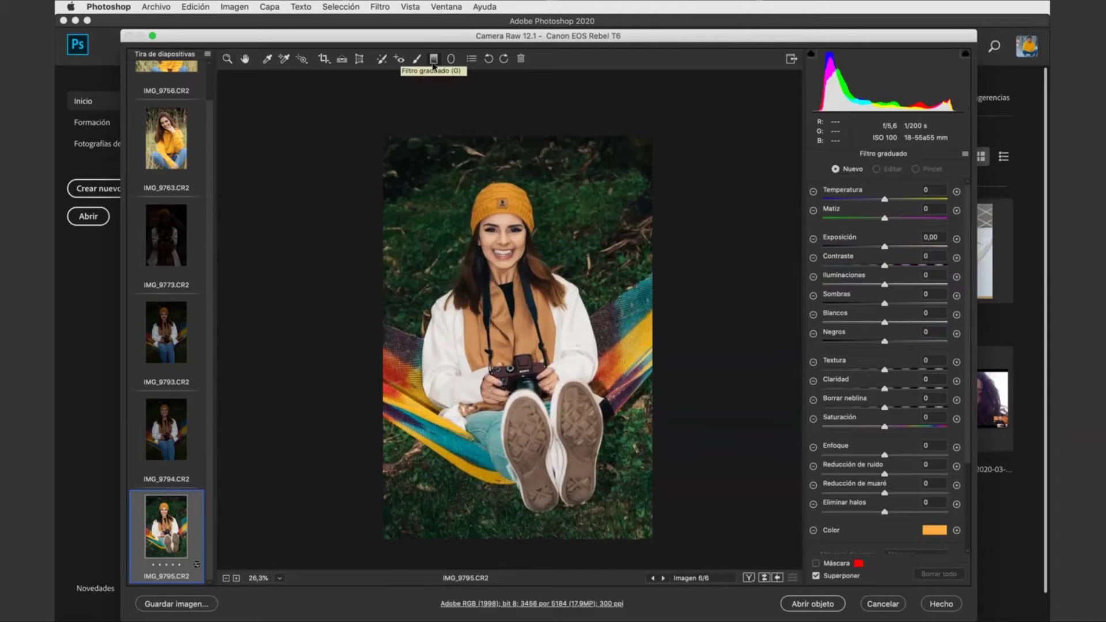
{"action": "left_click_drag", "start_coordinate": [572, 316], "coordinate": [484, 316]}
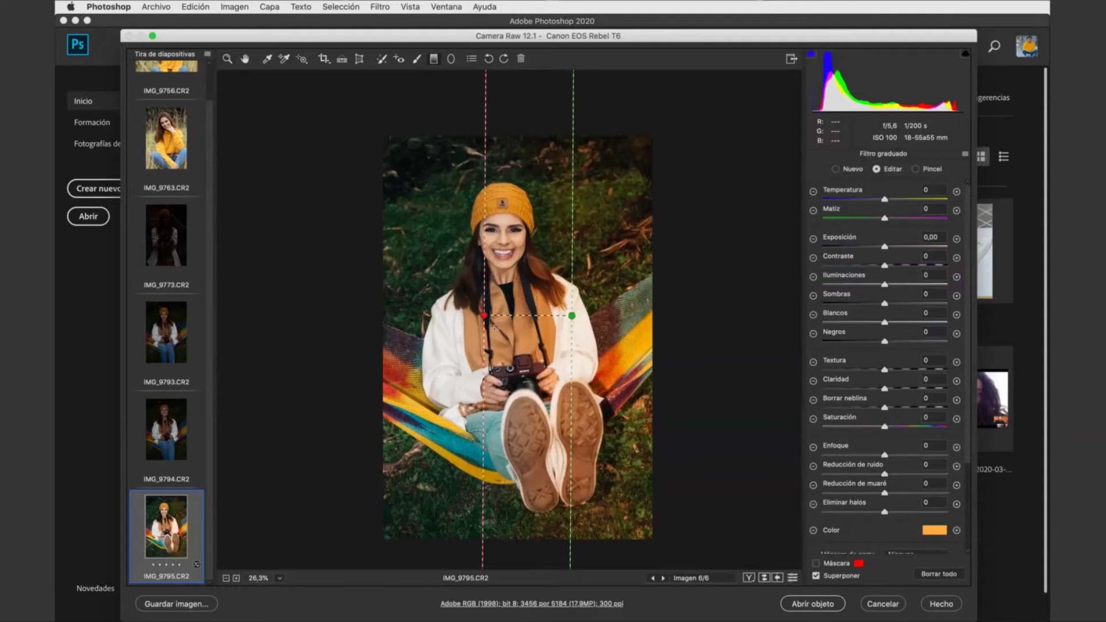
{"action": "left_click_drag", "start_coordinate": [572, 316], "coordinate": [573, 317]}
{"action": "left_click_drag", "start_coordinate": [484, 315], "coordinate": [483, 318]}
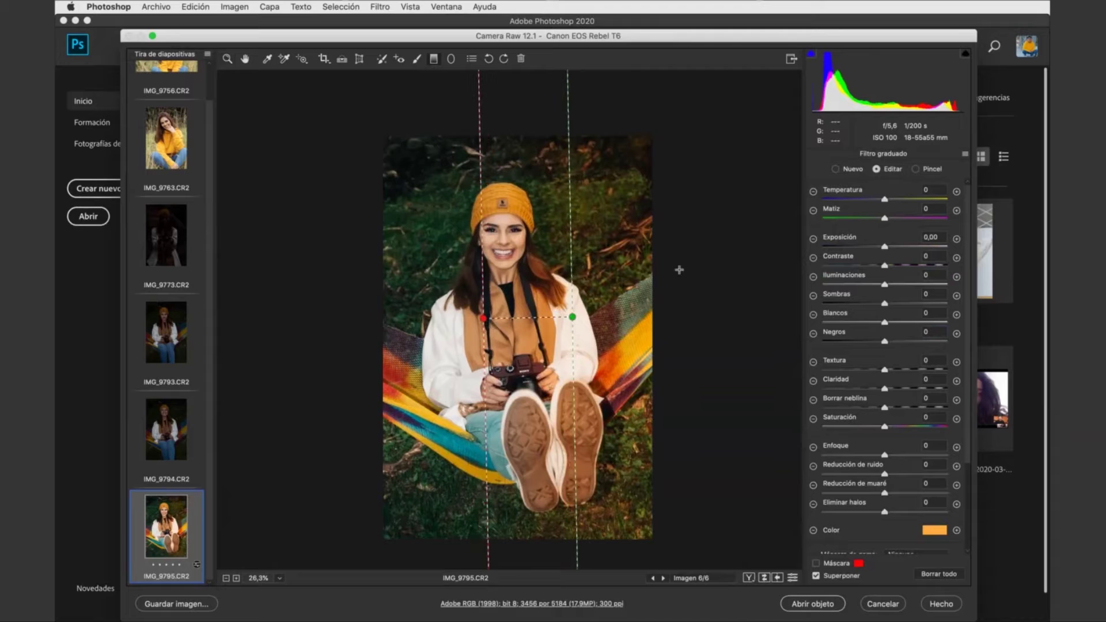
Step: Restore the graduated filter's default local correction settings and set its exposure to +0,40
{"action": "left_click", "coordinate": [964, 154]}
{"action": "left_click", "coordinate": [912, 183]}
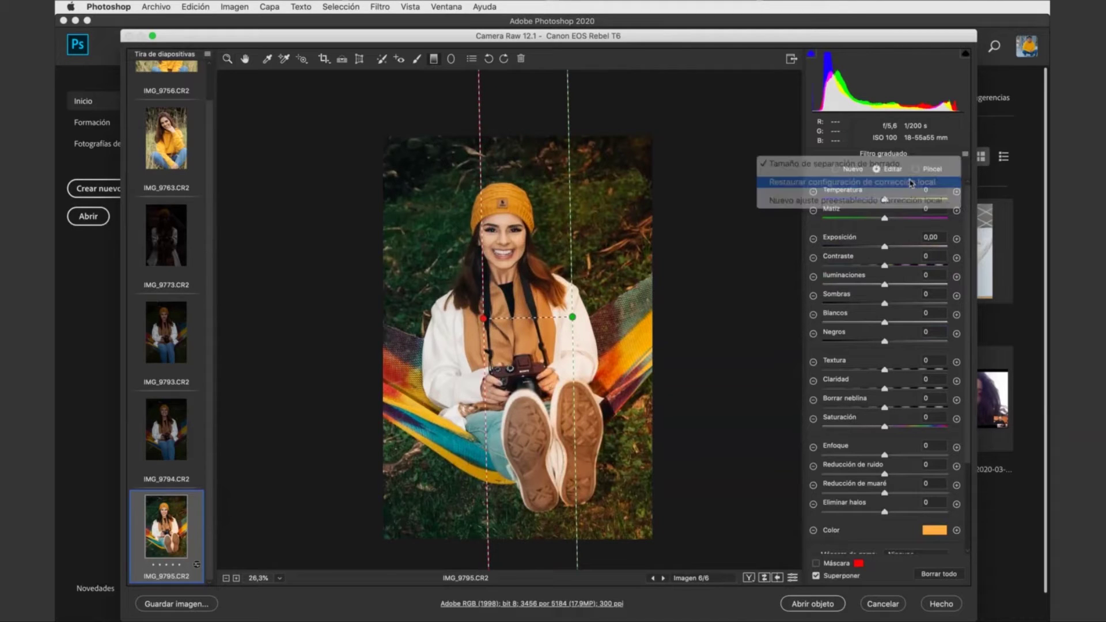
{"action": "left_click", "coordinate": [965, 154]}
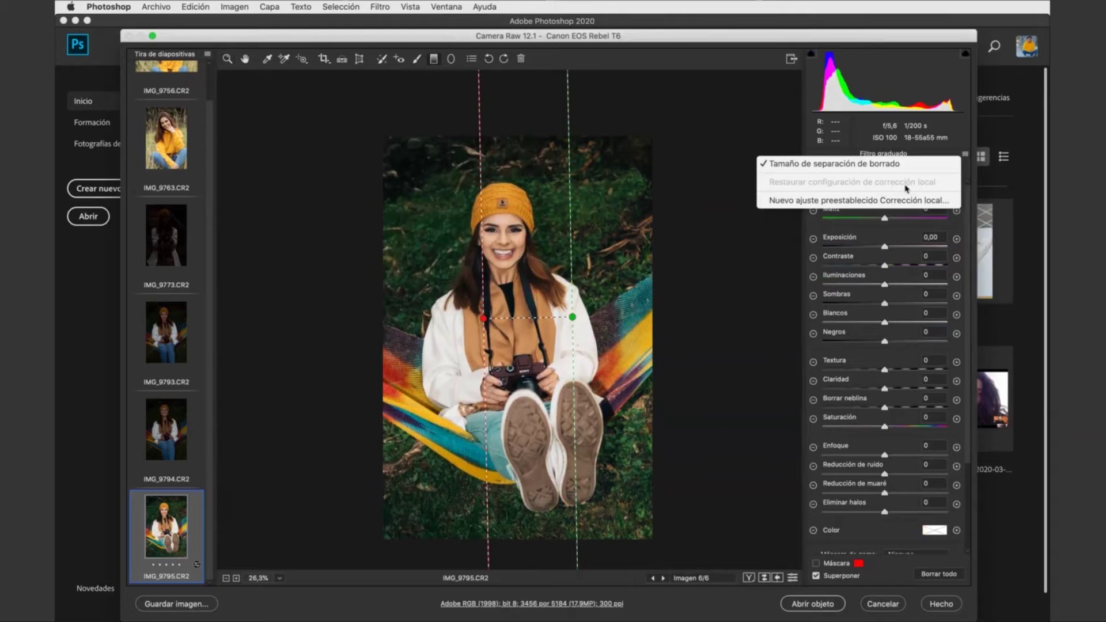
{"action": "left_click", "coordinate": [966, 156]}
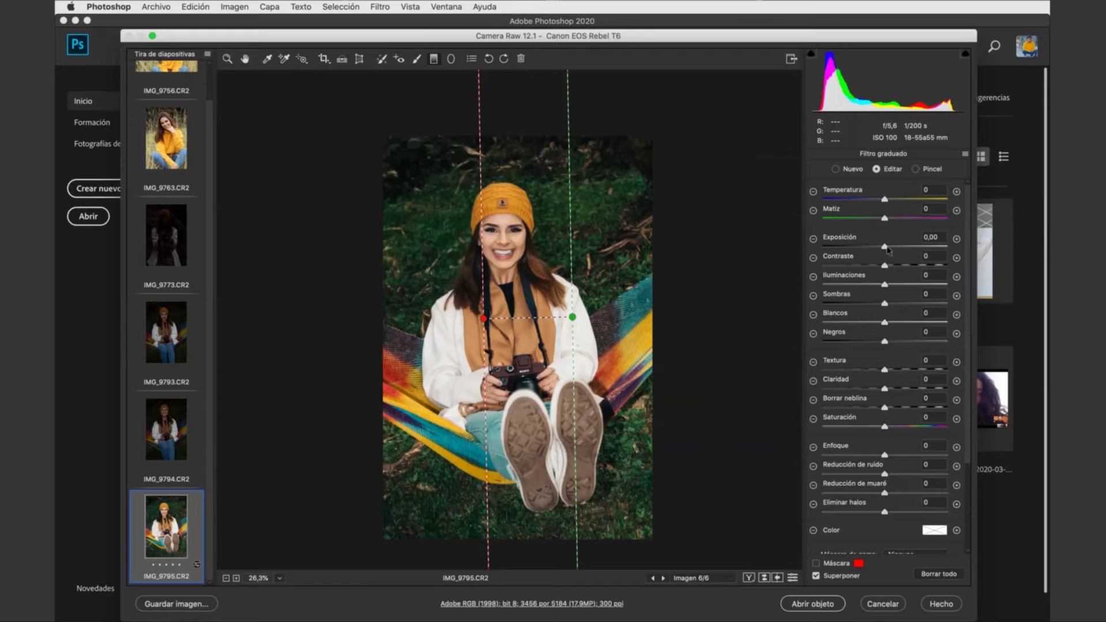
{"action": "left_click_drag", "start_coordinate": [888, 249], "coordinate": [892, 249]}
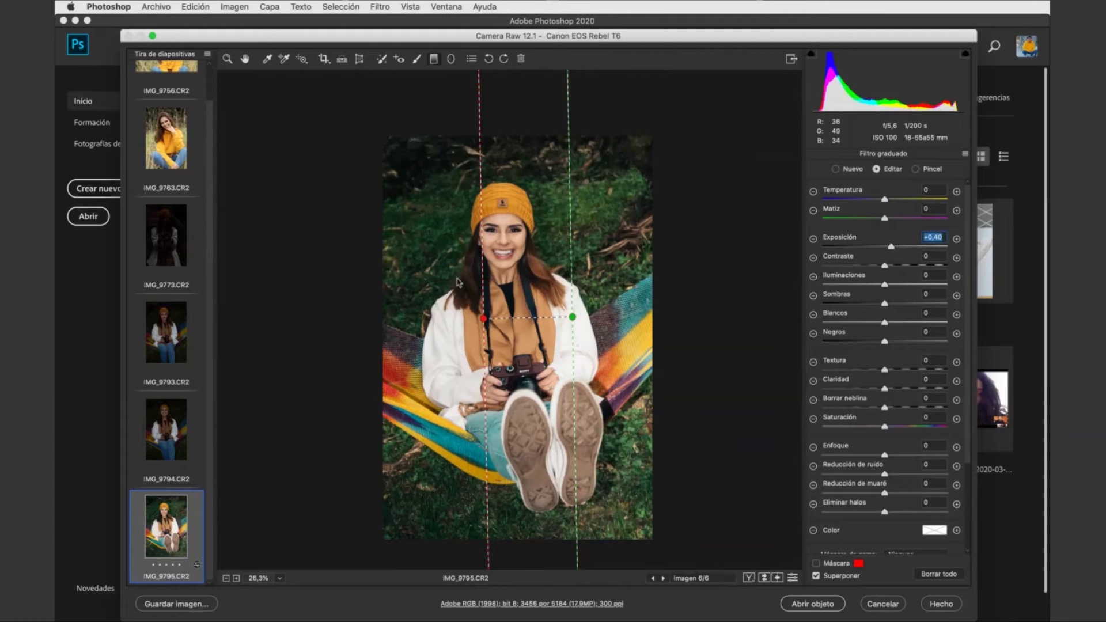
Step: Add graduated filters from the photo's left side and from the grass below toward the woman, with exposure +0,45
{"action": "left_click_drag", "start_coordinate": [425, 277], "coordinate": [517, 286]}
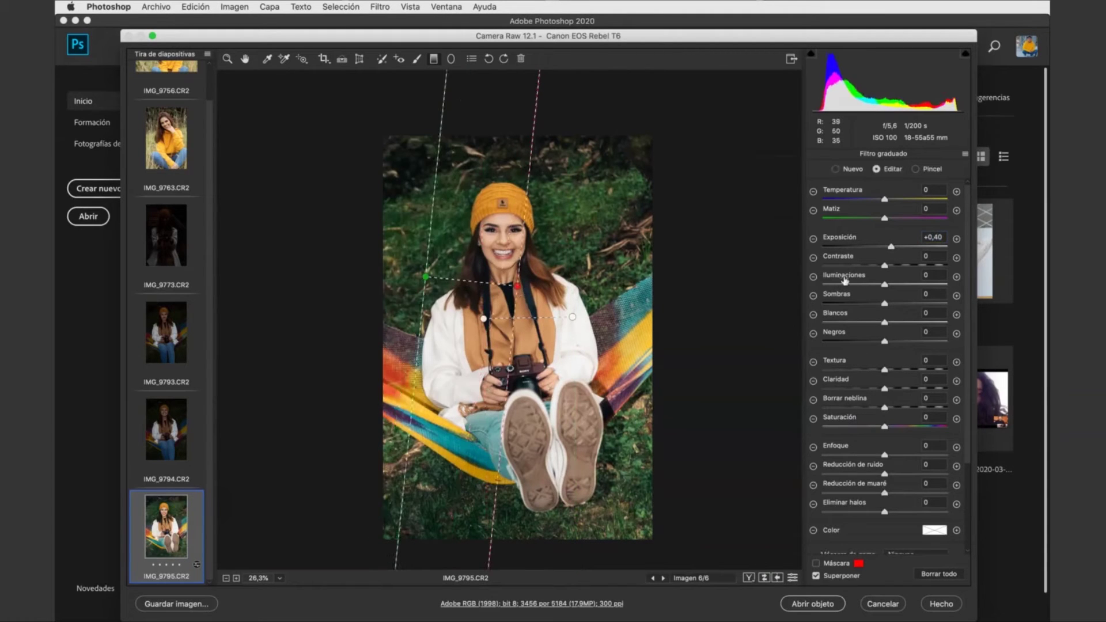
{"action": "left_click_drag", "start_coordinate": [892, 249], "coordinate": [892, 249]}
{"action": "left_click_drag", "start_coordinate": [471, 512], "coordinate": [494, 407]}
{"action": "left_click_drag", "start_coordinate": [471, 512], "coordinate": [488, 487]}
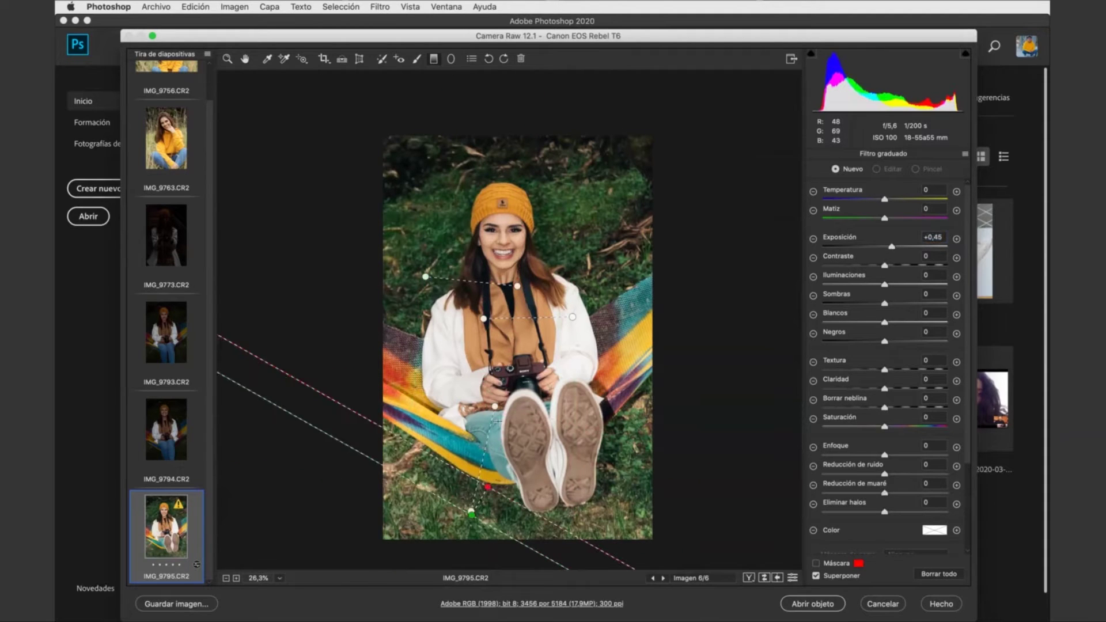
{"action": "left_click_drag", "start_coordinate": [497, 422], "coordinate": [499, 422]}
{"action": "right_click", "coordinate": [499, 422]}
{"action": "left_click", "coordinate": [524, 442]}
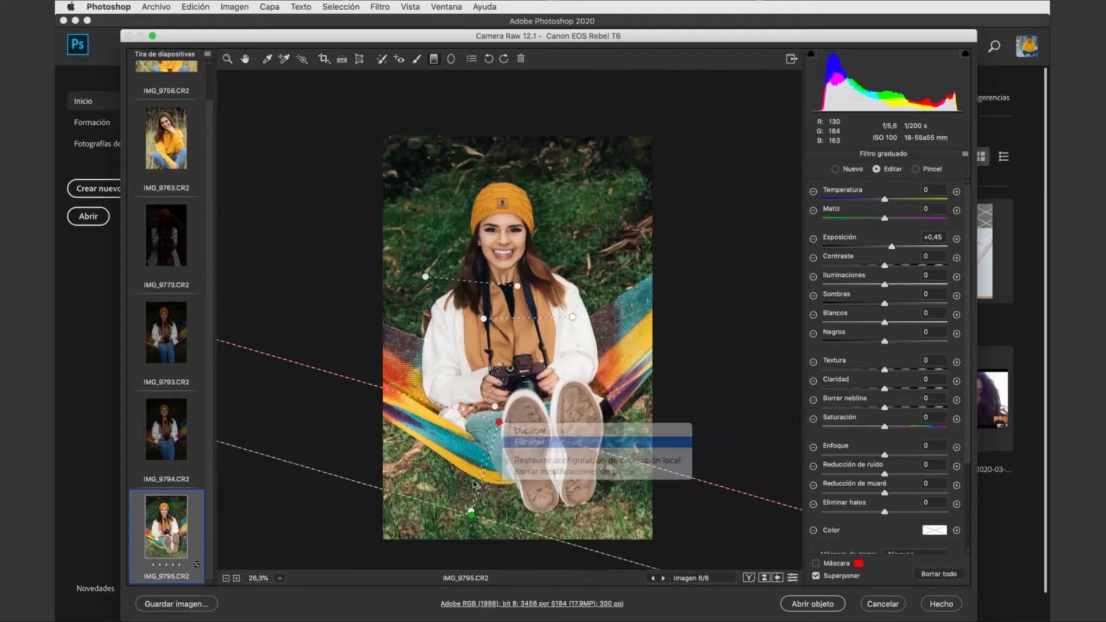
Step: Move the start point of the graduated filter over the lower grass slightly upward
{"action": "mouse_move", "coordinate": [475, 507]}
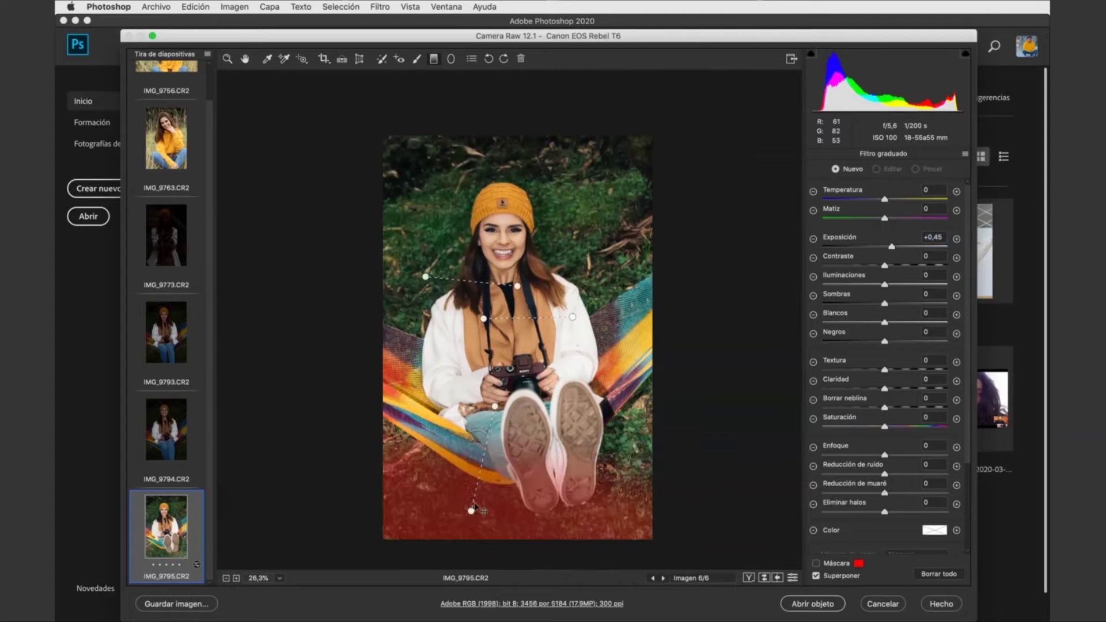
{"action": "left_click_drag", "start_coordinate": [473, 509], "coordinate": [475, 496]}
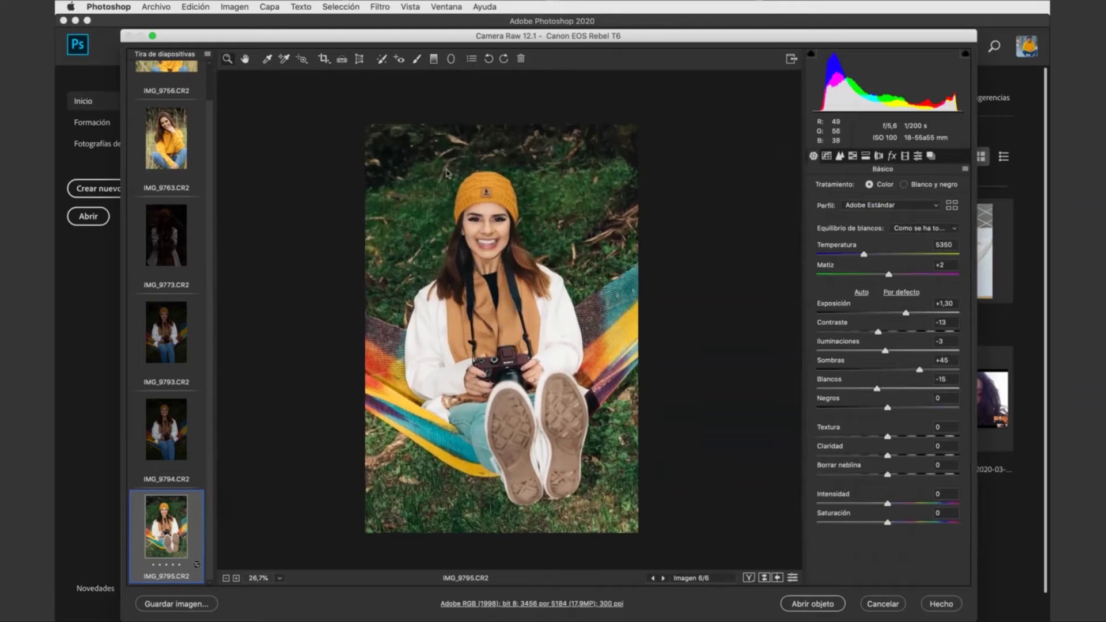
Step: Draw a graduated filter from above the hat down to the eyes and restore its default local correction settings
{"action": "key", "text": "g"}
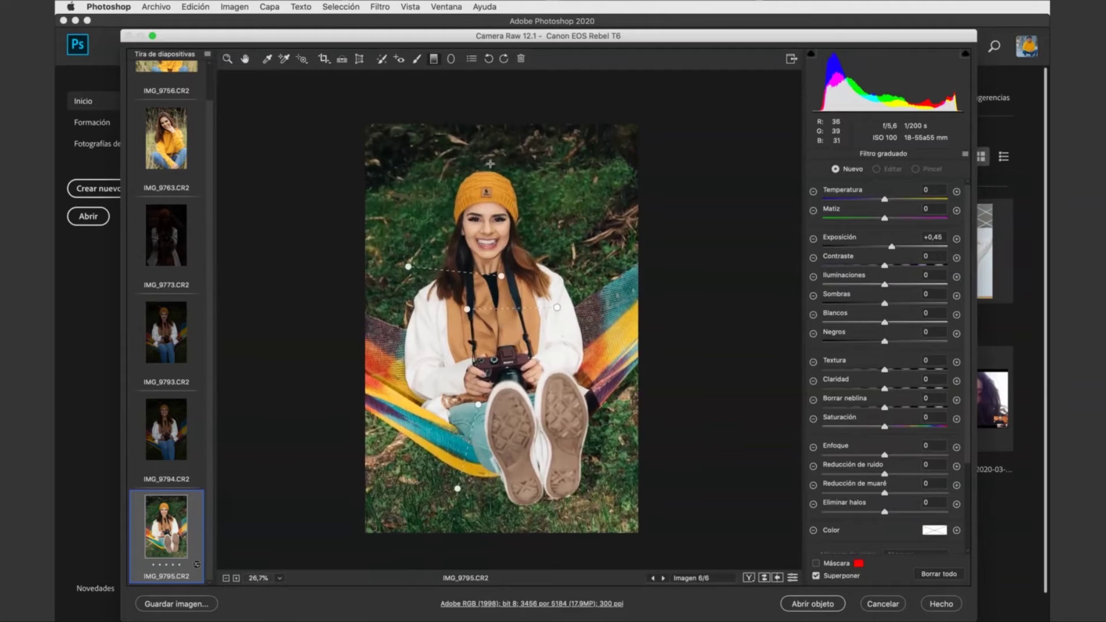
{"action": "left_click_drag", "start_coordinate": [491, 159], "coordinate": [492, 220]}
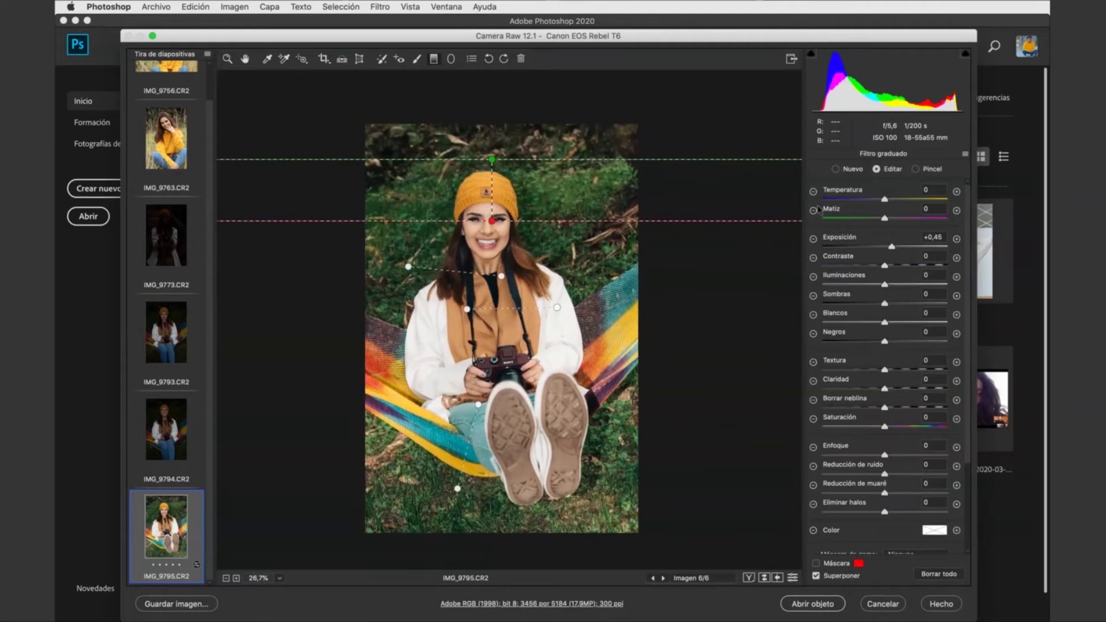
{"action": "left_click", "coordinate": [961, 155]}
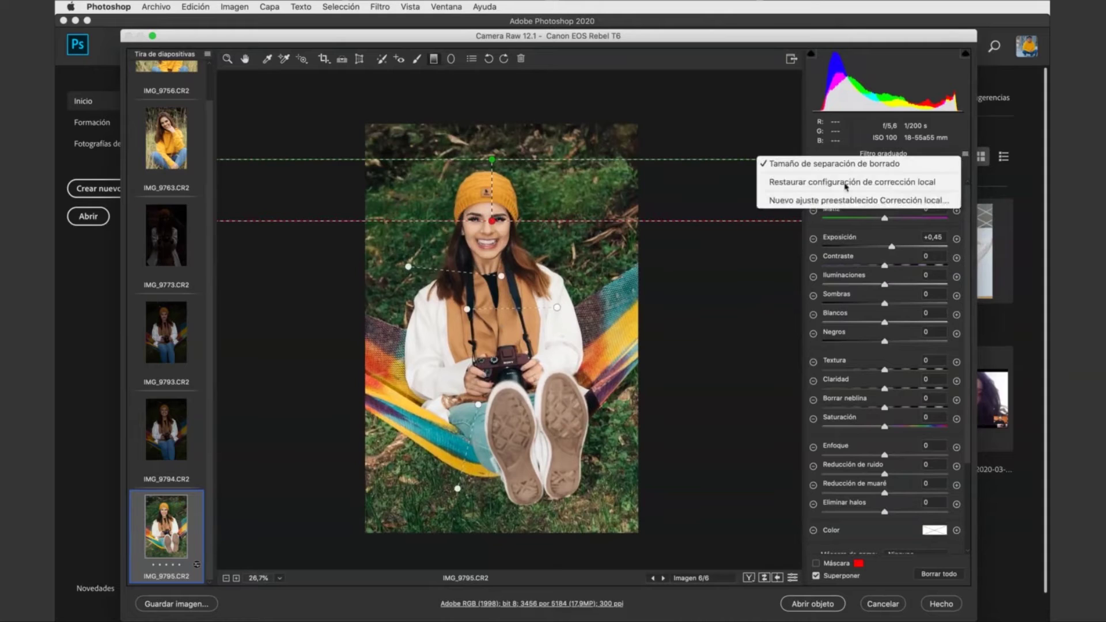
{"action": "left_click", "coordinate": [560, 182]}
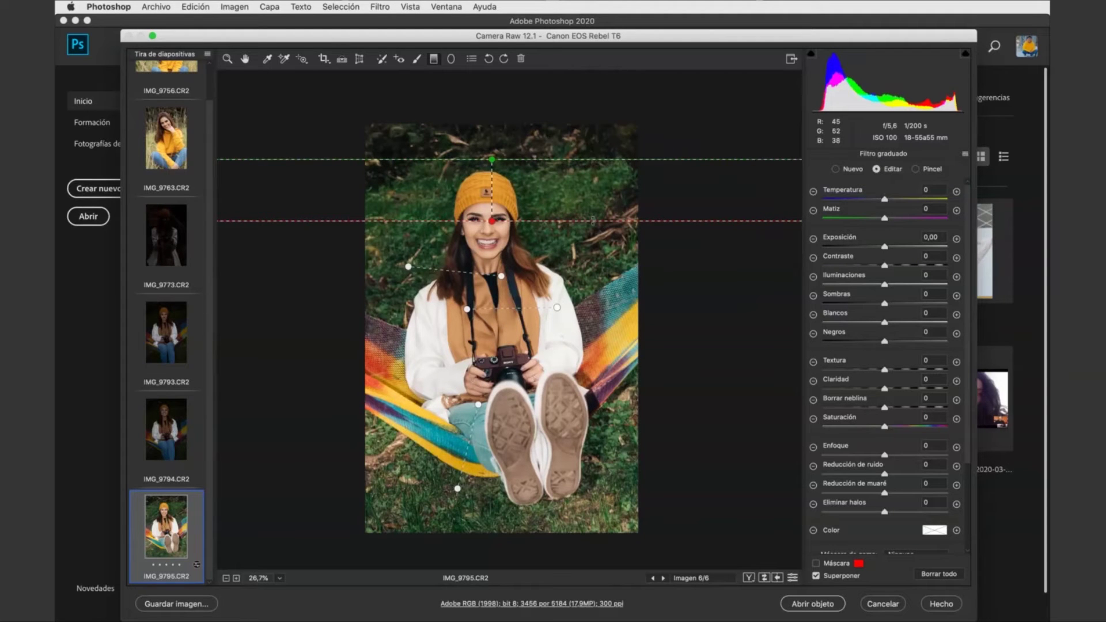
{"action": "scroll", "coordinate": [930, 382], "scroll_direction": "down", "scroll_amount": 5}
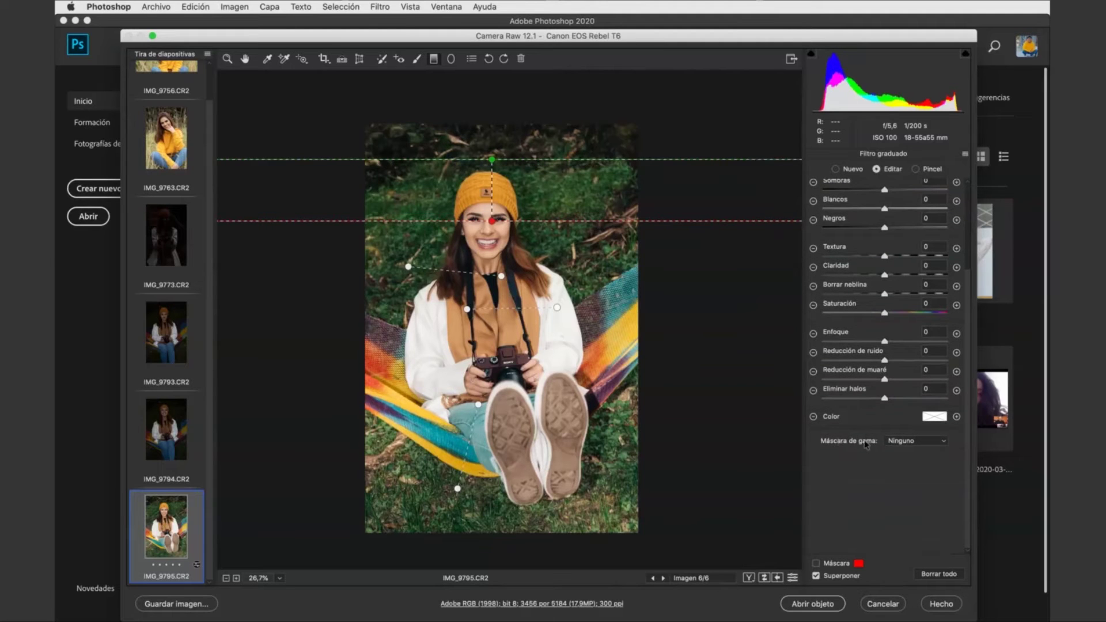
{"action": "left_click", "coordinate": [918, 444]}
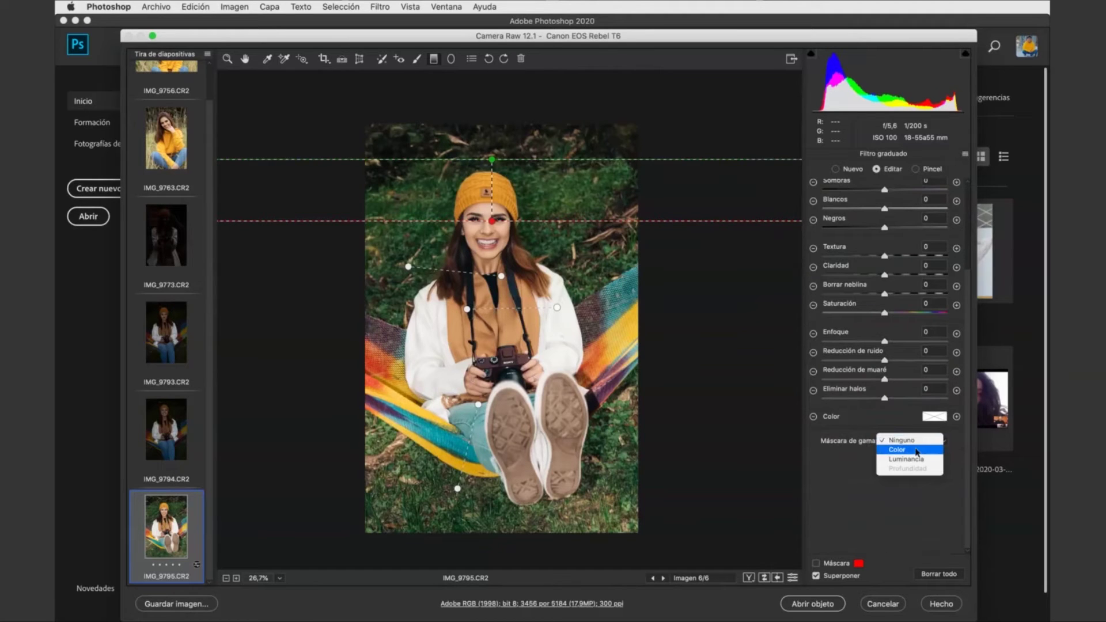
{"action": "left_click", "coordinate": [861, 475]}
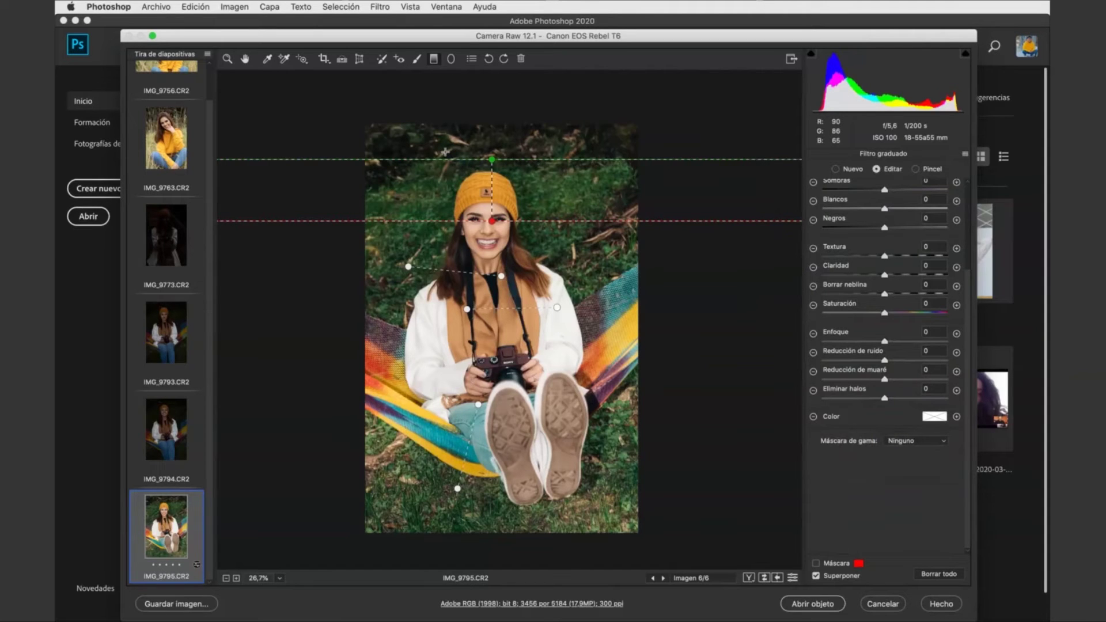
Step: Reposition the upper graduated filter so it starts on the hat and ends on the woman's chest
{"action": "left_click_drag", "start_coordinate": [500, 169], "coordinate": [500, 171]}
{"action": "left_click_drag", "start_coordinate": [491, 224], "coordinate": [492, 253]}
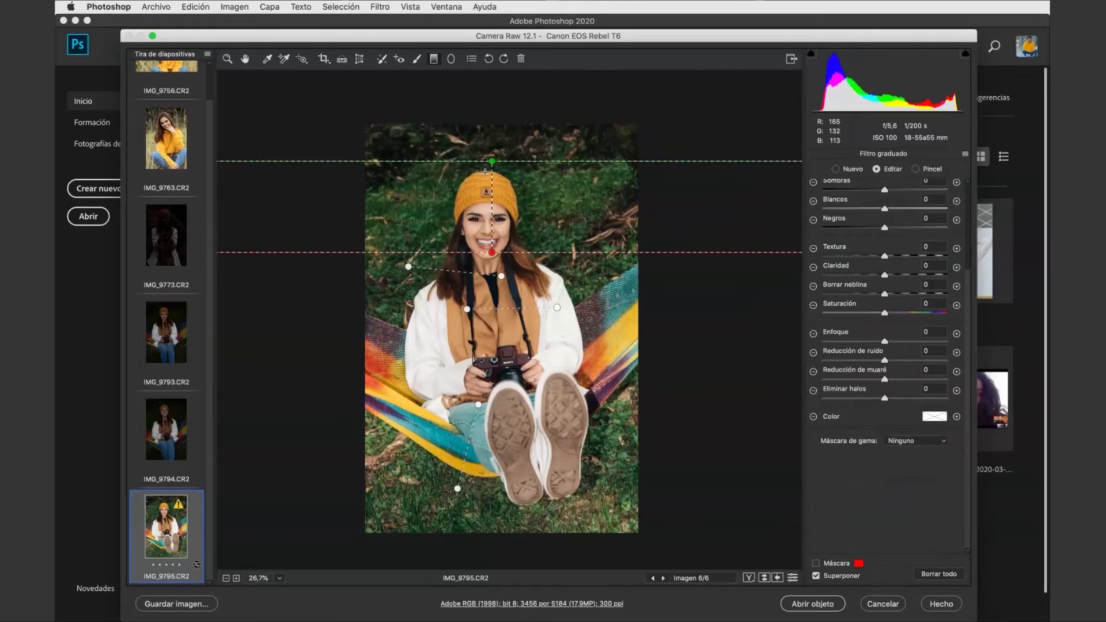
{"action": "left_click_drag", "start_coordinate": [502, 169], "coordinate": [502, 194]}
{"action": "left_click_drag", "start_coordinate": [502, 260], "coordinate": [501, 300]}
Step: Add a color range mask to the graduated filter, sample the green foliage beside the hat and set the color range to 22
{"action": "left_click", "coordinate": [915, 441]}
{"action": "left_click", "coordinate": [912, 460]}
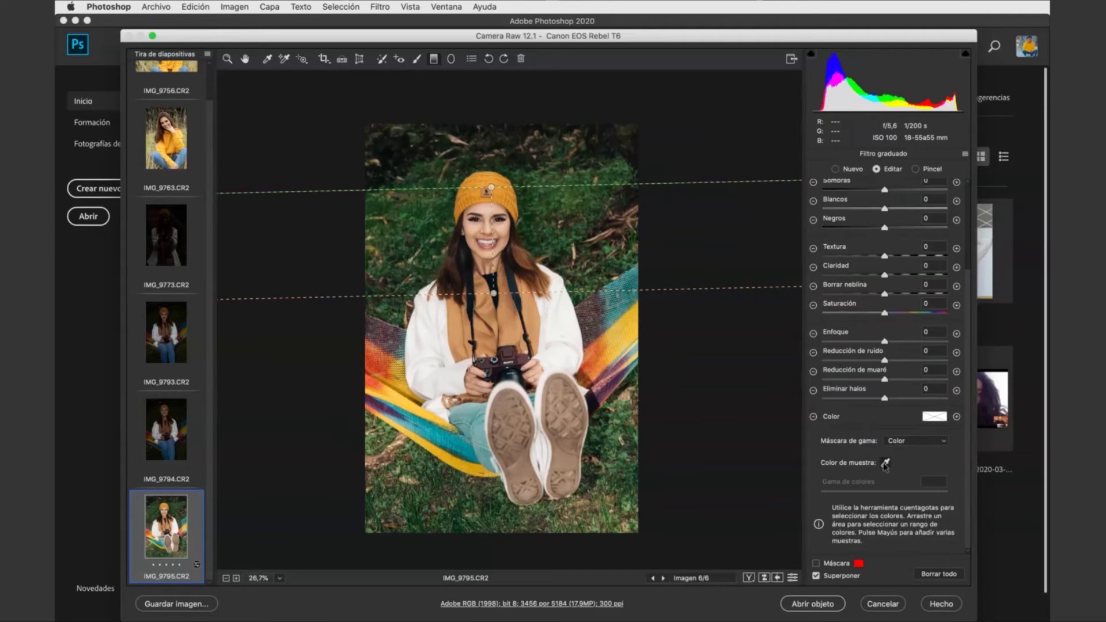
{"action": "left_click", "coordinate": [885, 463]}
{"action": "left_click", "coordinate": [549, 194]}
{"action": "left_click", "coordinate": [816, 563]}
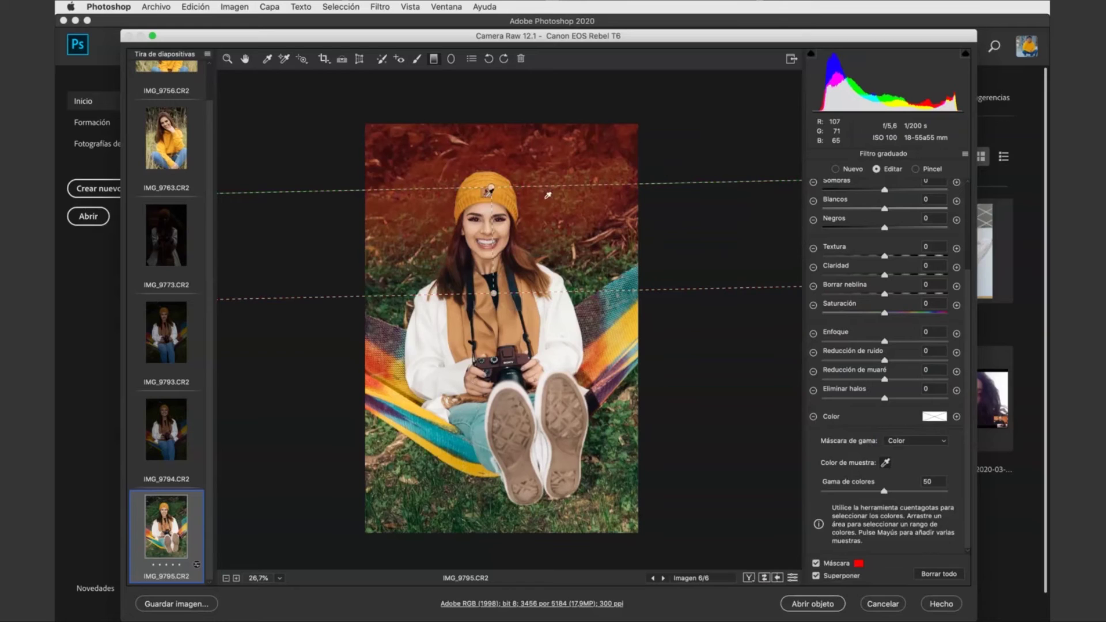
{"action": "left_click_drag", "start_coordinate": [883, 491], "coordinate": [849, 492]}
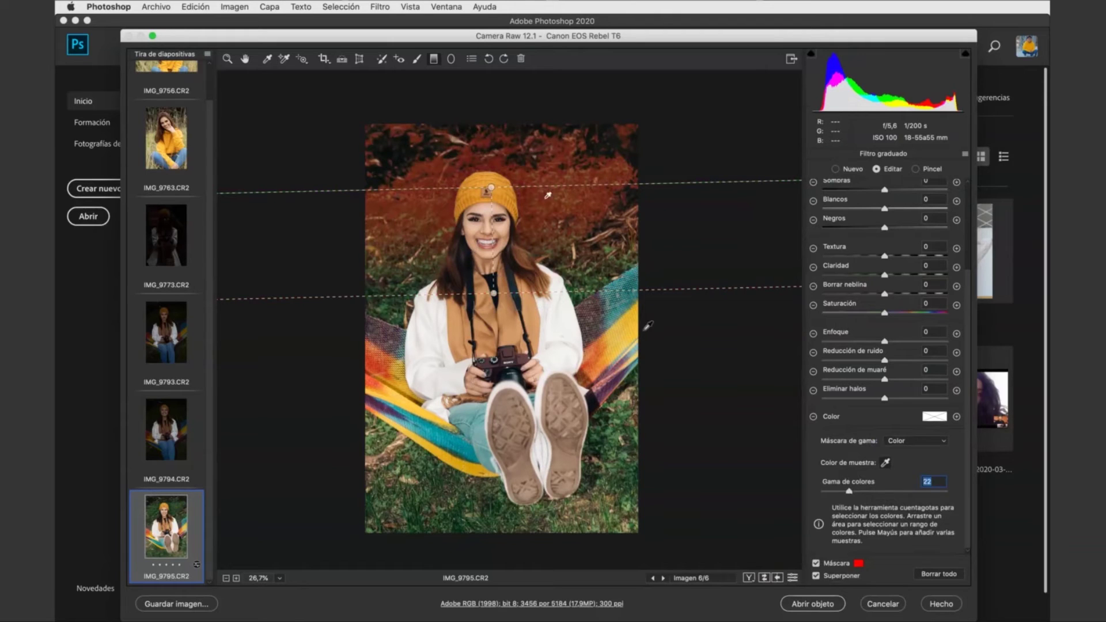
Step: Set the foliage filter's saturation to +25 and exposure to +0,25, checking its coverage with the mask overlay
{"action": "left_click", "coordinate": [816, 565]}
{"action": "left_click_drag", "start_coordinate": [886, 315], "coordinate": [900, 315]}
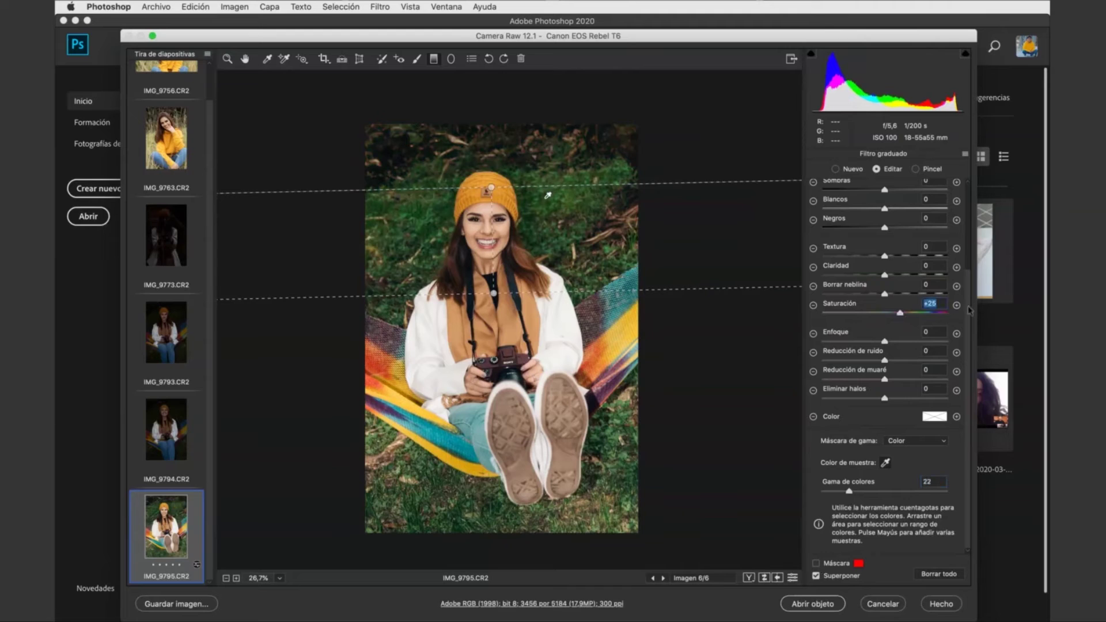
{"action": "scroll", "coordinate": [904, 238], "scroll_direction": "up", "scroll_amount": 4}
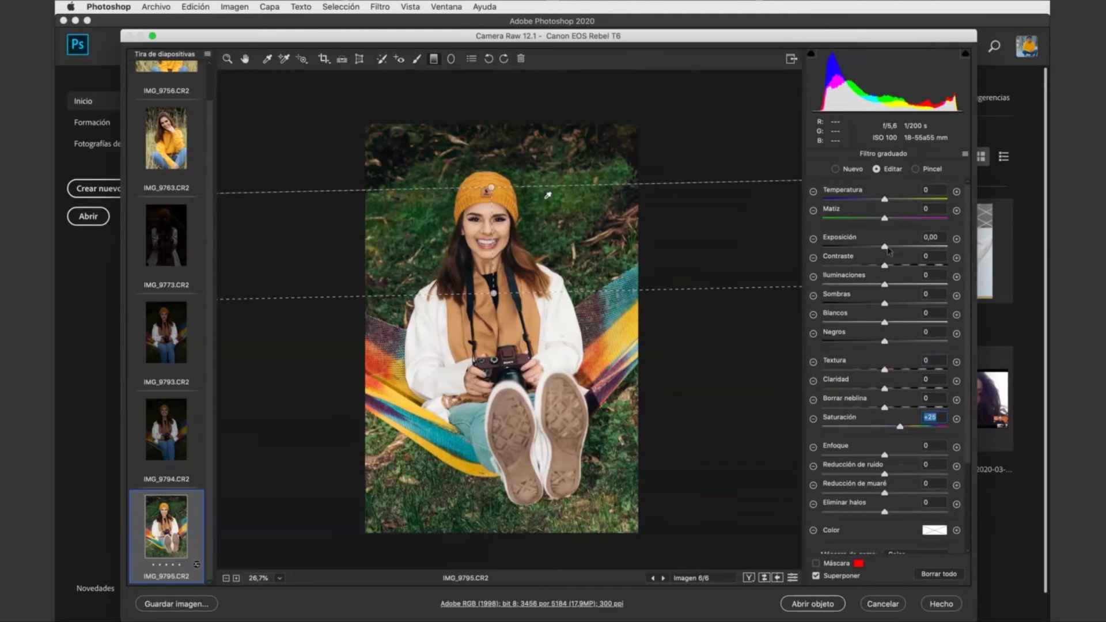
{"action": "left_click_drag", "start_coordinate": [889, 249], "coordinate": [890, 250]}
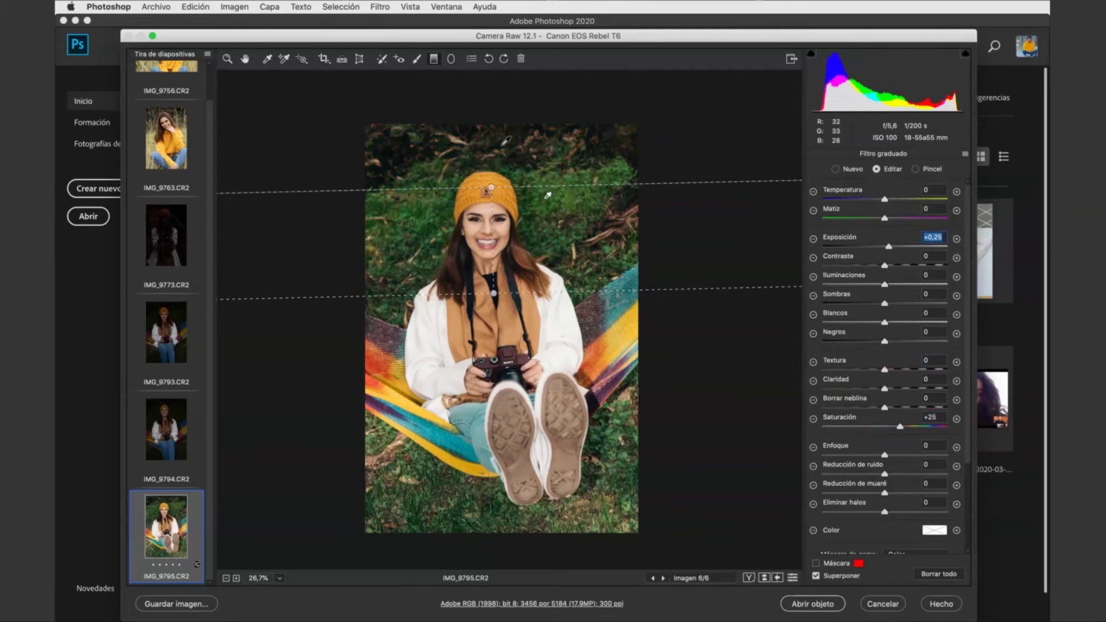
{"action": "left_click", "coordinate": [816, 564]}
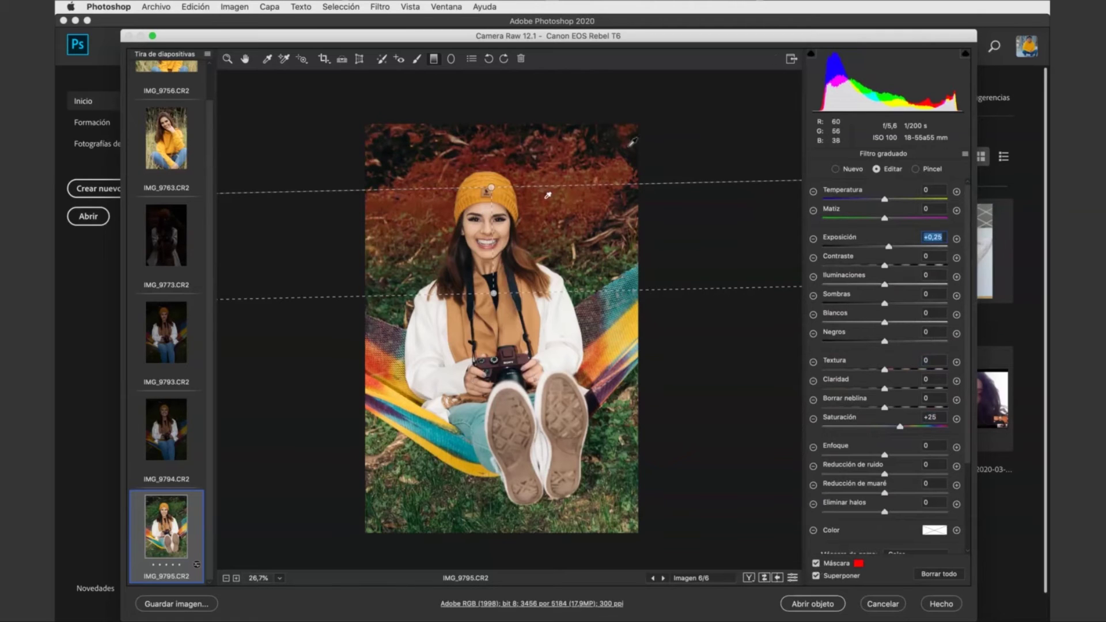
Step: Examine the edited portrait at several magnifications without the filter overlays
{"action": "left_click", "coordinate": [227, 60]}
{"action": "left_click", "coordinate": [514, 270], "text": "alt"}
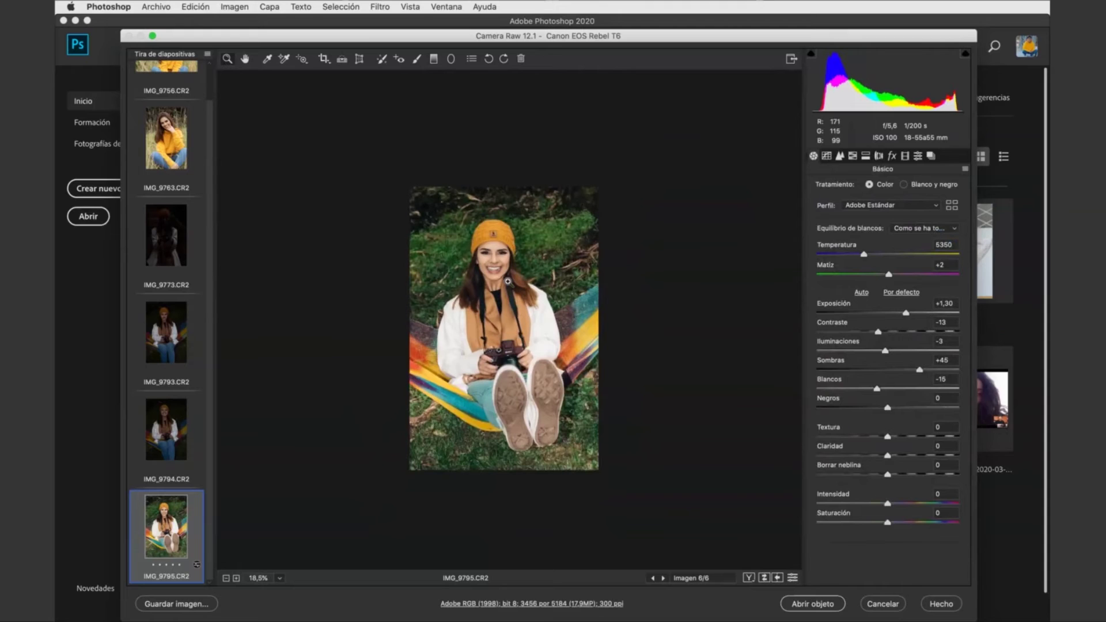
{"action": "left_click_drag", "start_coordinate": [529, 318], "coordinate": [570, 396]}
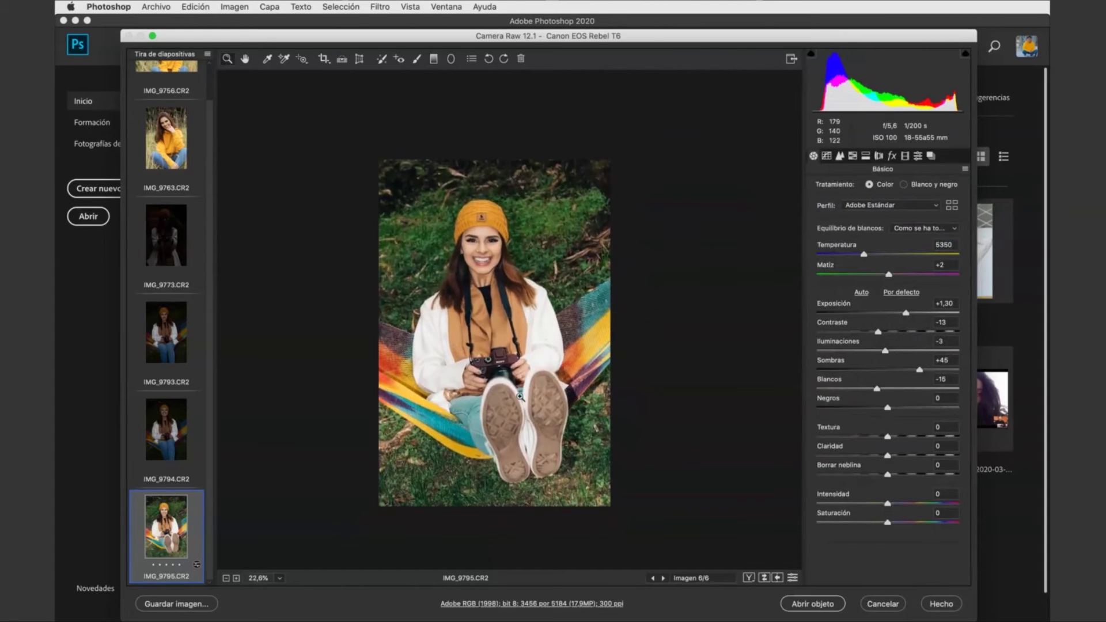
{"action": "left_click_drag", "start_coordinate": [520, 396], "coordinate": [560, 283]}
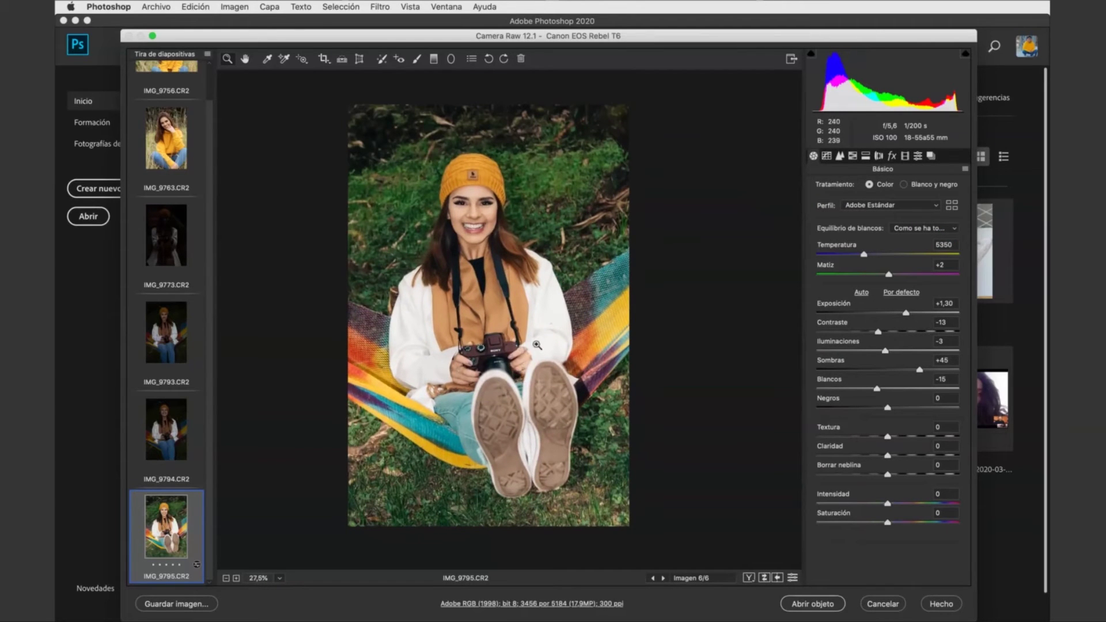
{"action": "left_click_drag", "start_coordinate": [537, 345], "coordinate": [530, 323]}
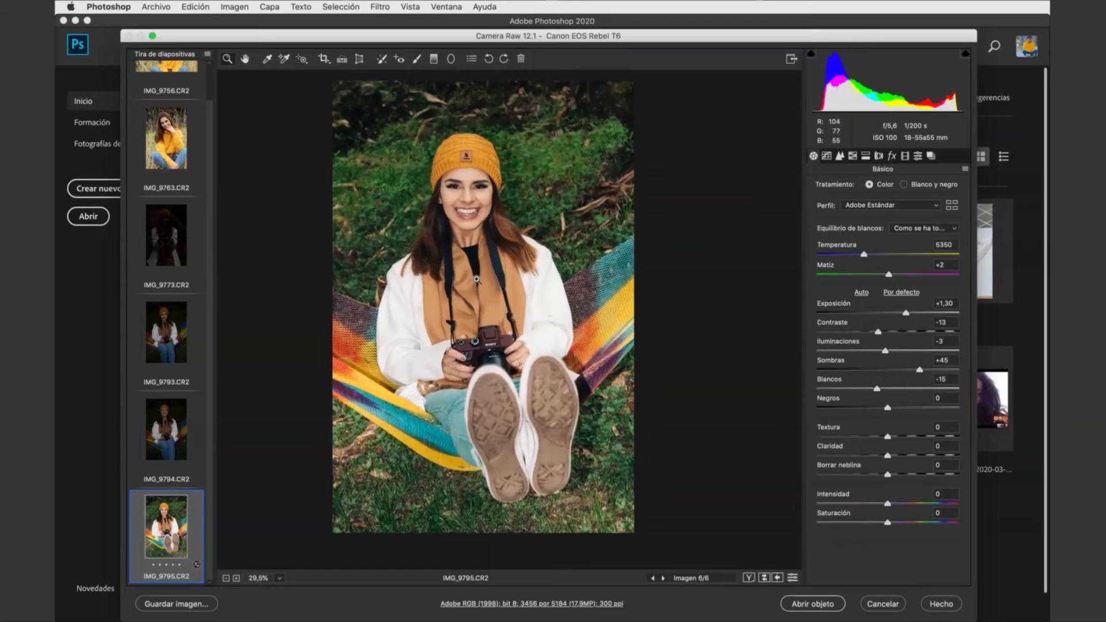
{"action": "left_click_drag", "start_coordinate": [477, 280], "coordinate": [461, 280]}
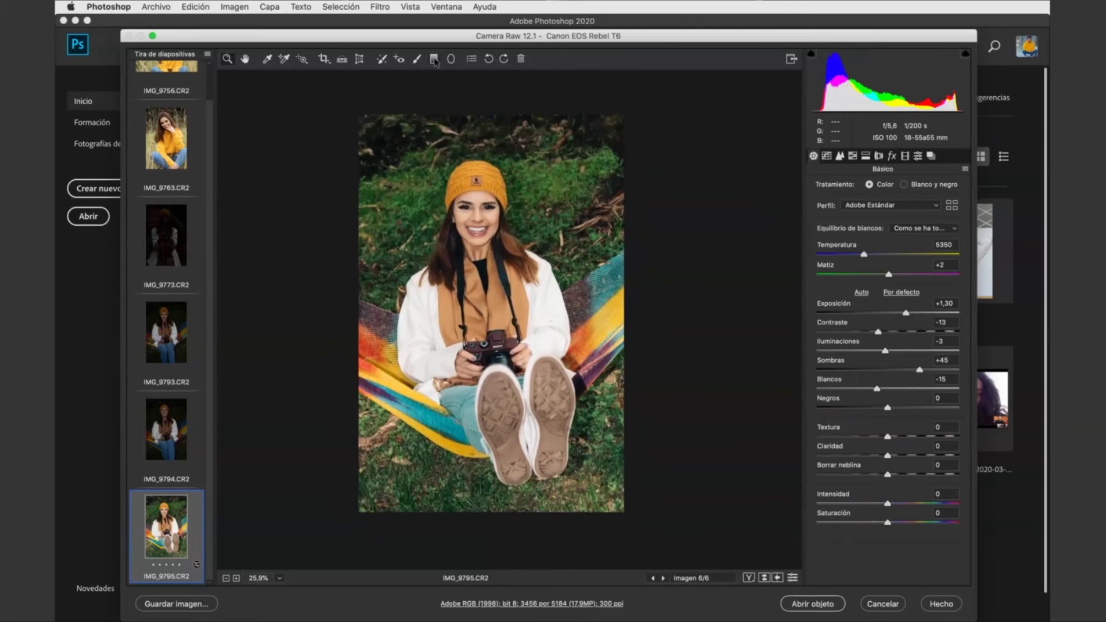
{"action": "left_click", "coordinate": [435, 60]}
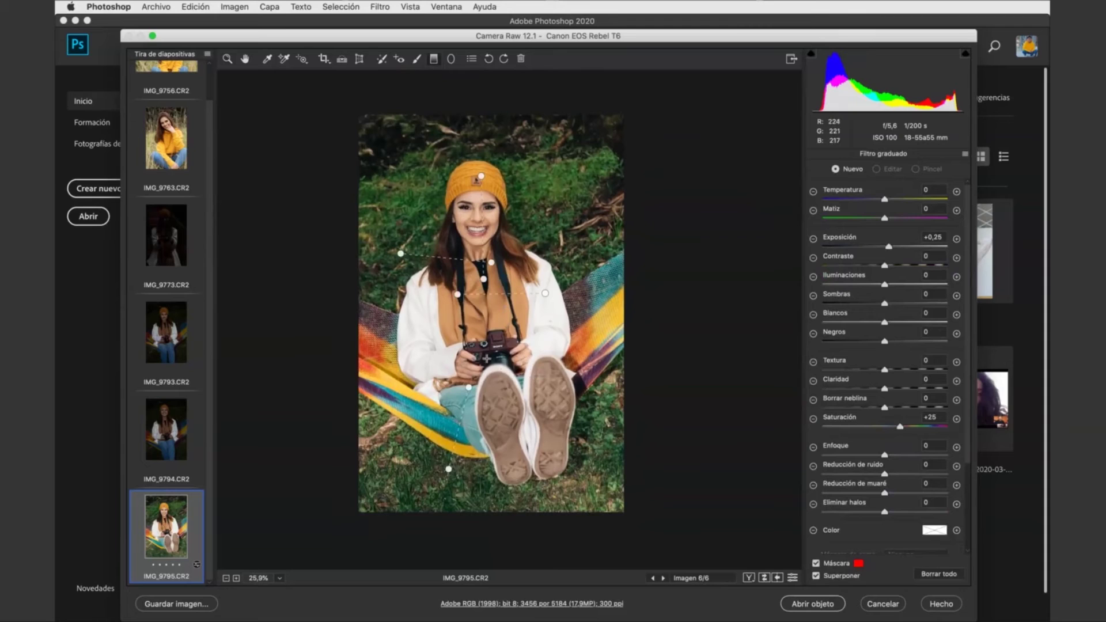
Step: Draw an oval radial filter around the woman from forehead to shoes and restore its default local correction settings
{"action": "left_click", "coordinate": [451, 60]}
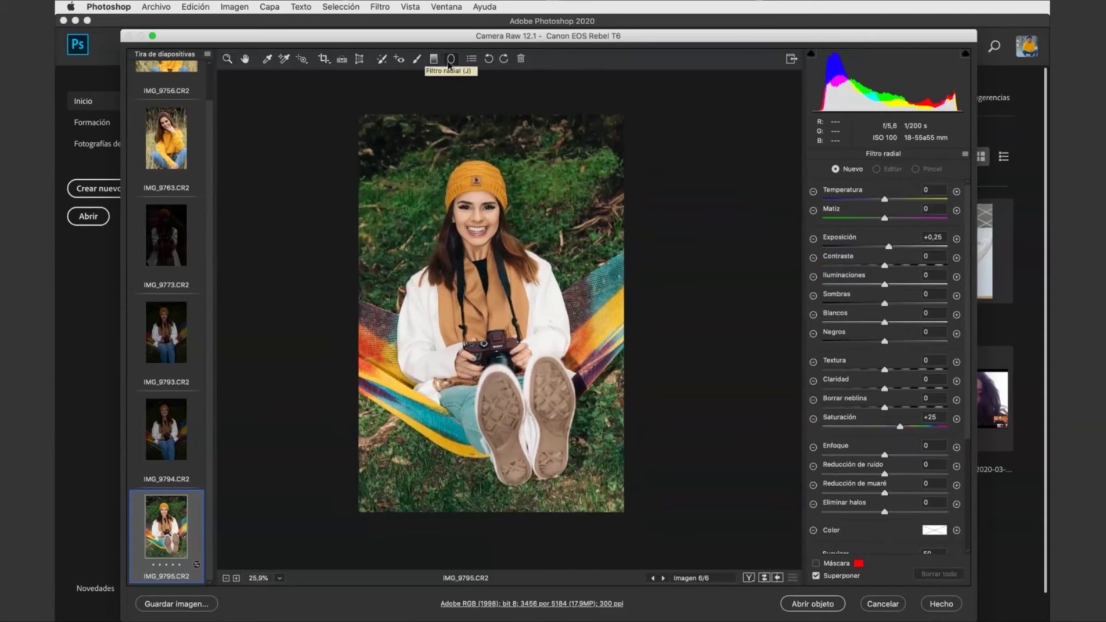
{"action": "left_click_drag", "start_coordinate": [476, 326], "coordinate": [531, 436]}
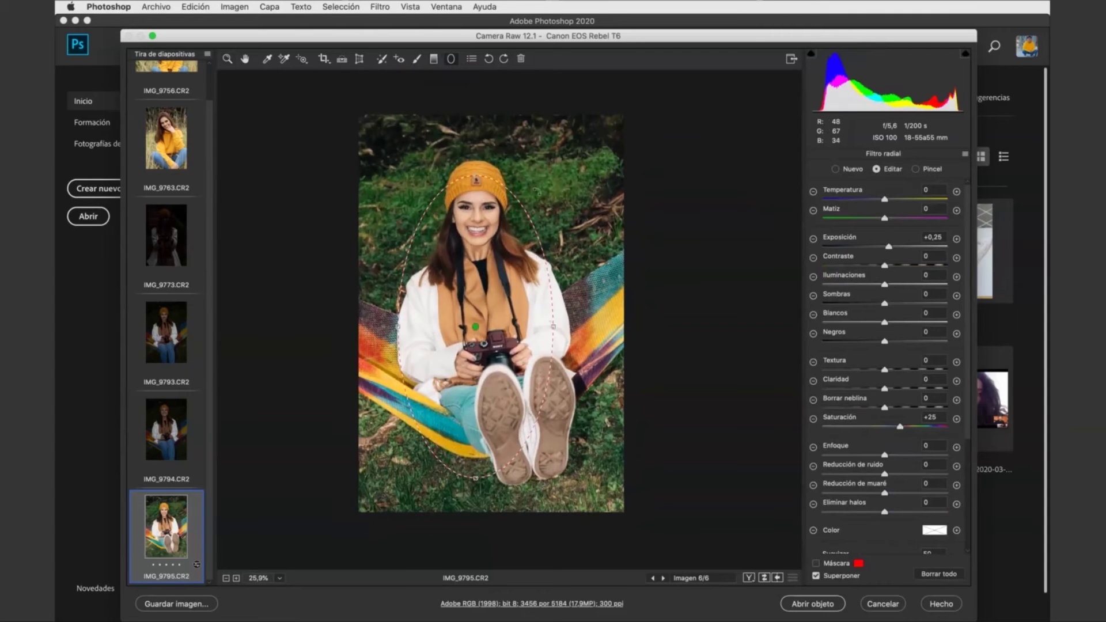
{"action": "left_click_drag", "start_coordinate": [537, 191], "coordinate": [526, 186]}
{"action": "left_click_drag", "start_coordinate": [489, 348], "coordinate": [501, 369]}
{"action": "left_click_drag", "start_coordinate": [566, 342], "coordinate": [578, 345]}
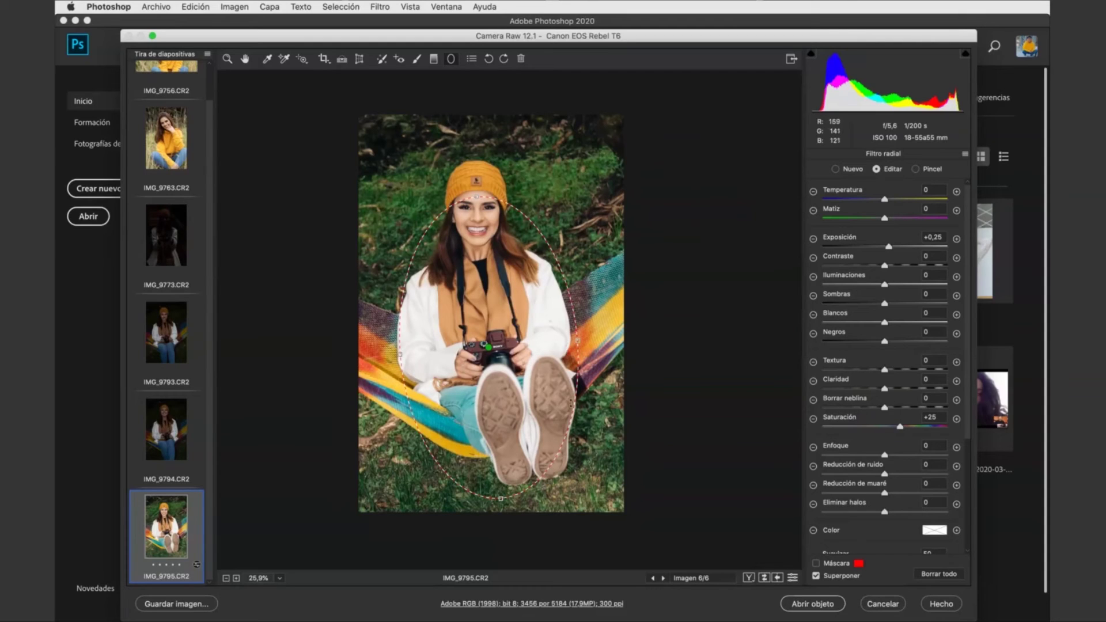
{"action": "left_click", "coordinate": [965, 153]}
{"action": "left_click", "coordinate": [709, 398]}
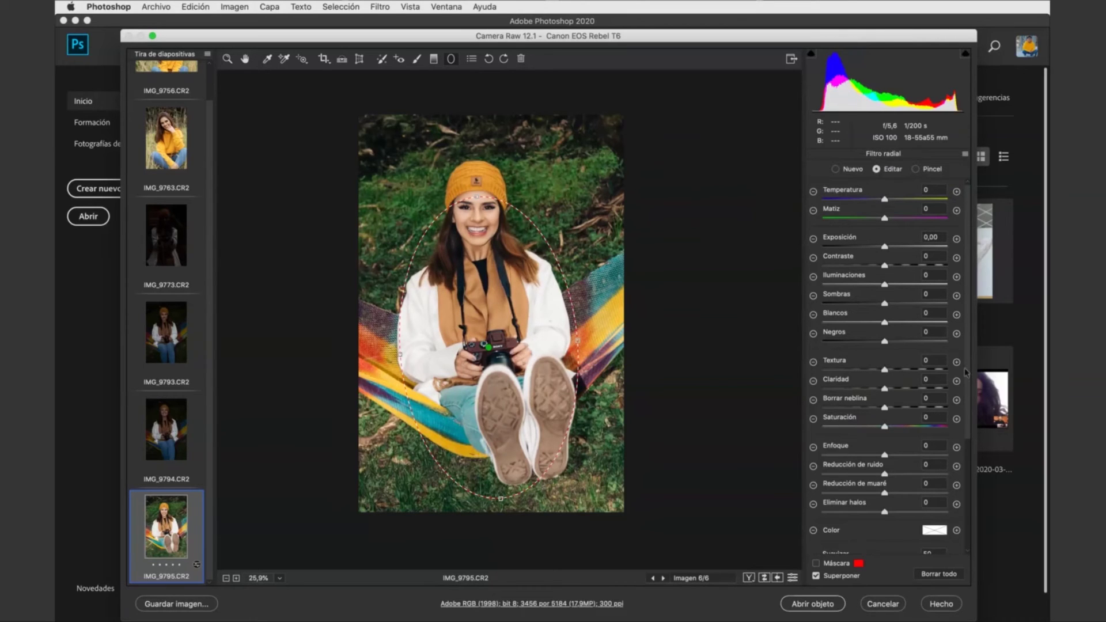
Step: Add a luminance range mask to the radial filter, limit the luminance range to 69/100 and display the mask
{"action": "left_click_drag", "start_coordinate": [966, 372], "coordinate": [972, 485]}
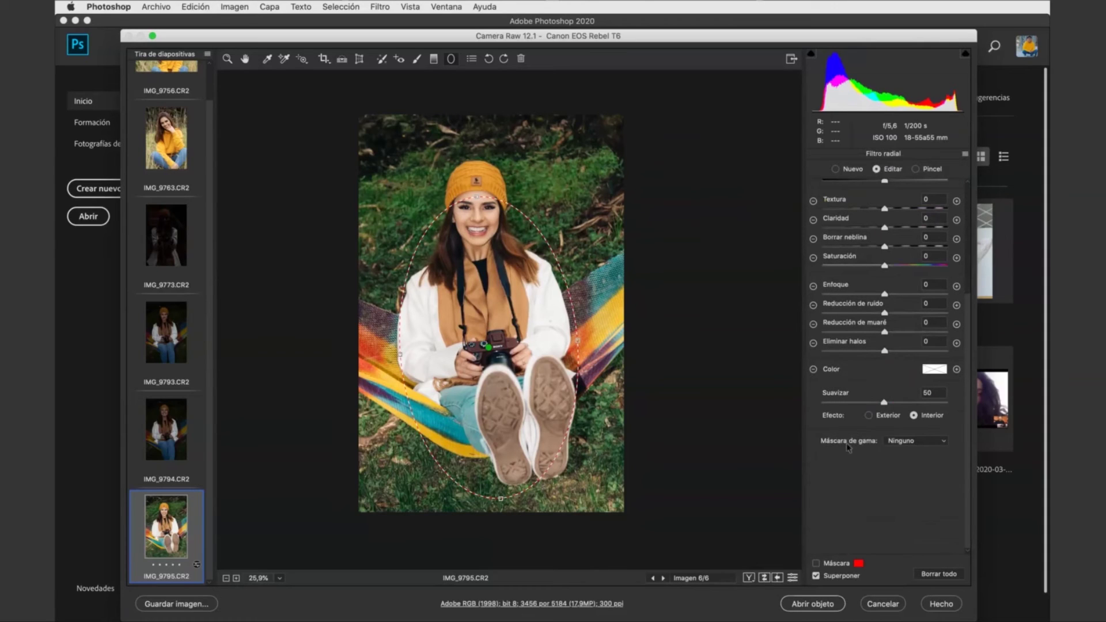
{"action": "left_click", "coordinate": [903, 439]}
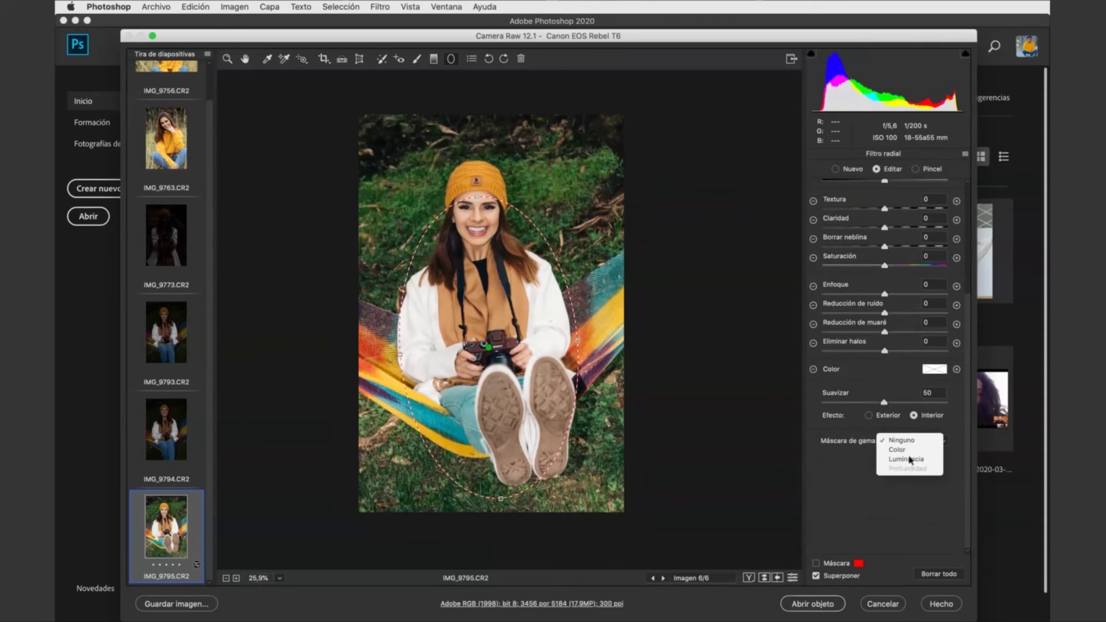
{"action": "left_click", "coordinate": [911, 462]}
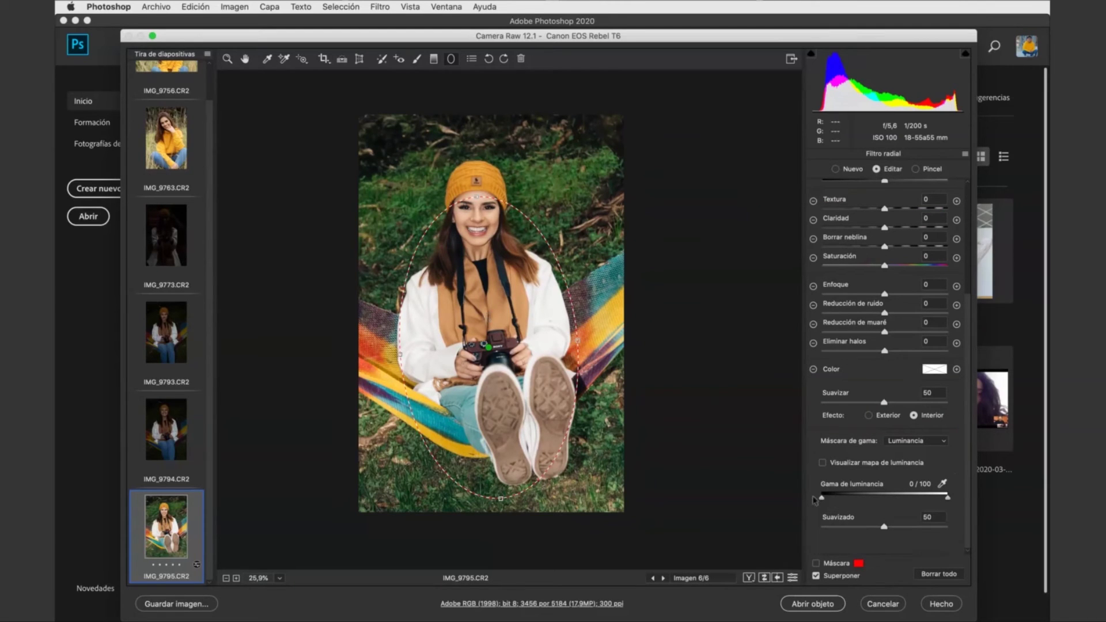
{"action": "left_click_drag", "start_coordinate": [822, 498], "coordinate": [909, 498]}
{"action": "key", "text": "y"}
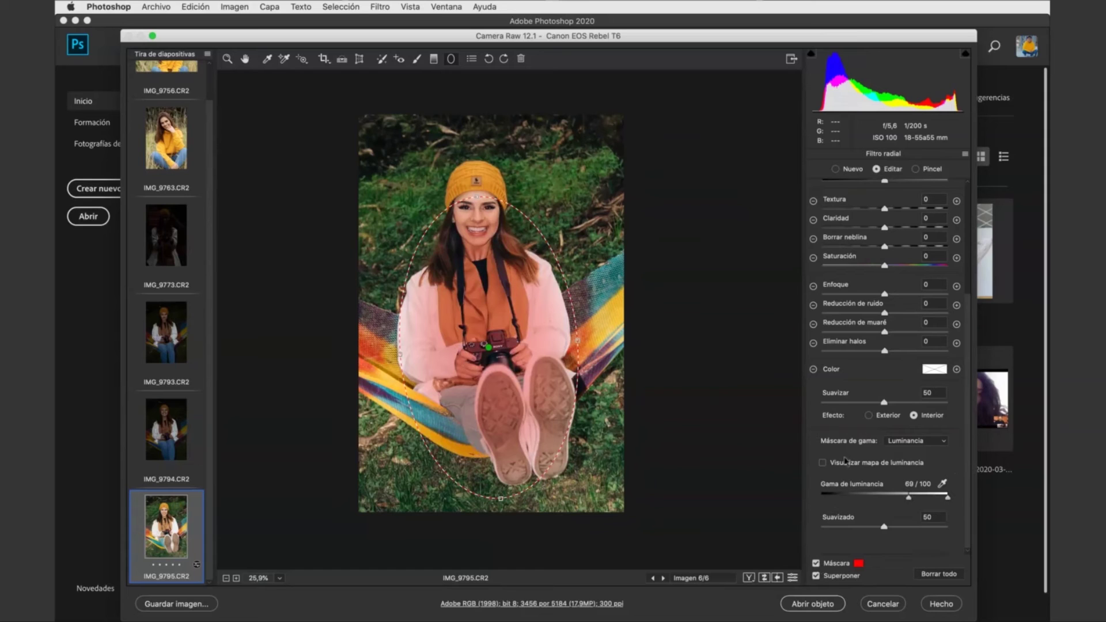
Step: Adjust the radial filter's luminance range to 67/100 and its range smoothing to 59
{"action": "left_click", "coordinate": [823, 464]}
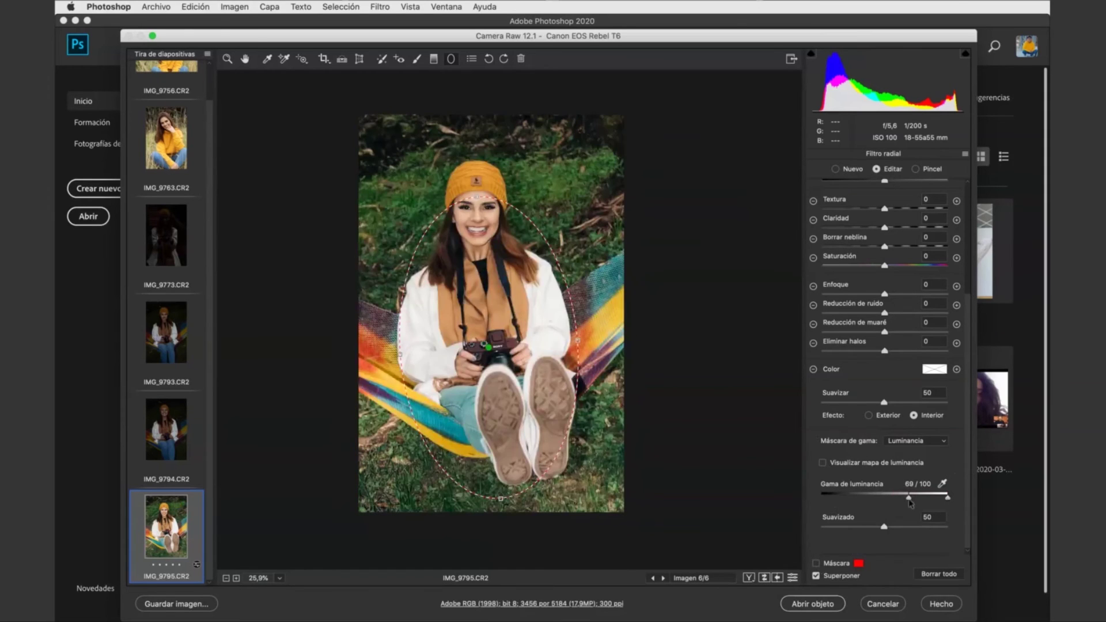
{"action": "left_click_drag", "start_coordinate": [910, 497], "coordinate": [906, 498]}
{"action": "left_click", "coordinate": [814, 563]}
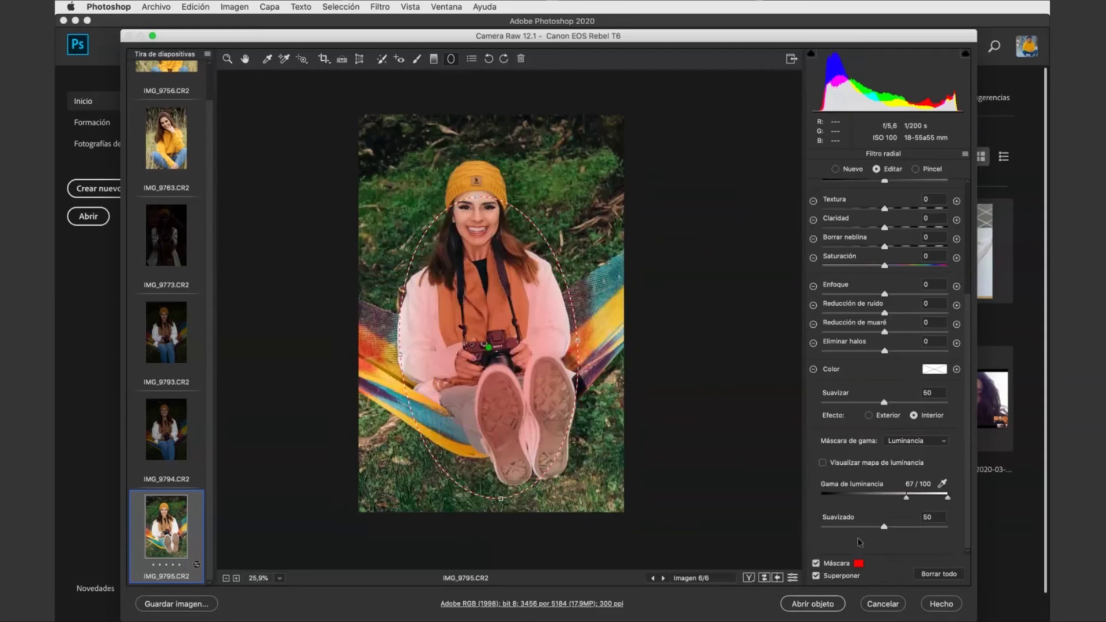
{"action": "mouse_move", "coordinate": [883, 527]}
{"action": "left_mouse_down"}
{"action": "mouse_move", "coordinate": [854, 529]}
{"action": "mouse_move", "coordinate": [941, 530]}
{"action": "mouse_move", "coordinate": [892, 525]}
{"action": "left_mouse_up"}
Step: Try a luminance range of 0/32 for the dark tones, and set the range to 65/100 for the light areas
{"action": "left_click_drag", "start_coordinate": [902, 499], "coordinate": [820, 502]}
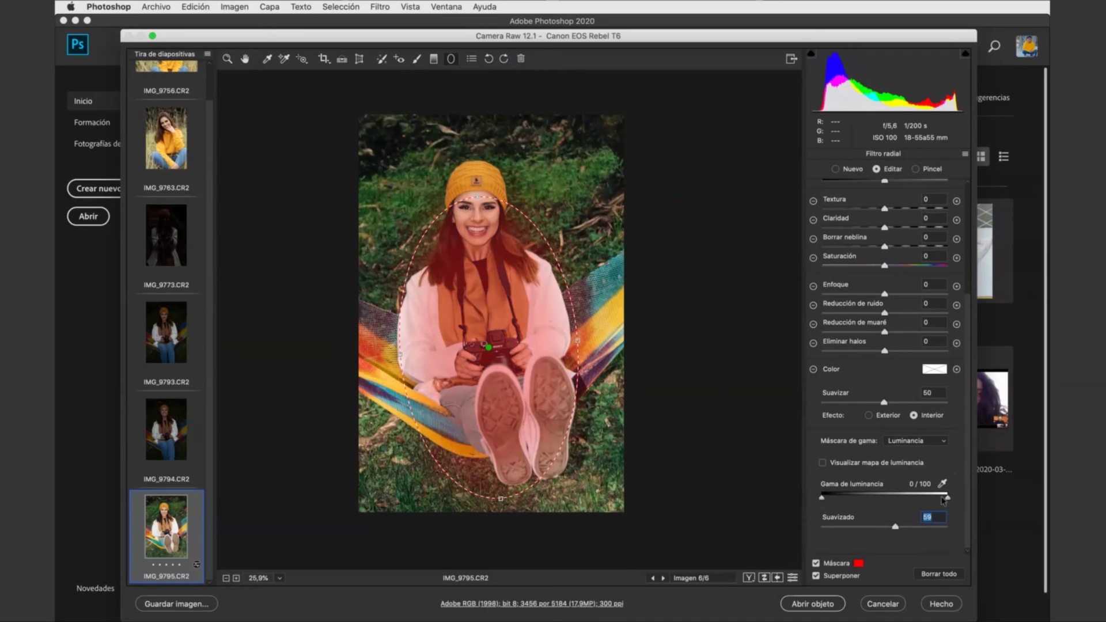
{"action": "left_click_drag", "start_coordinate": [943, 500], "coordinate": [862, 496]}
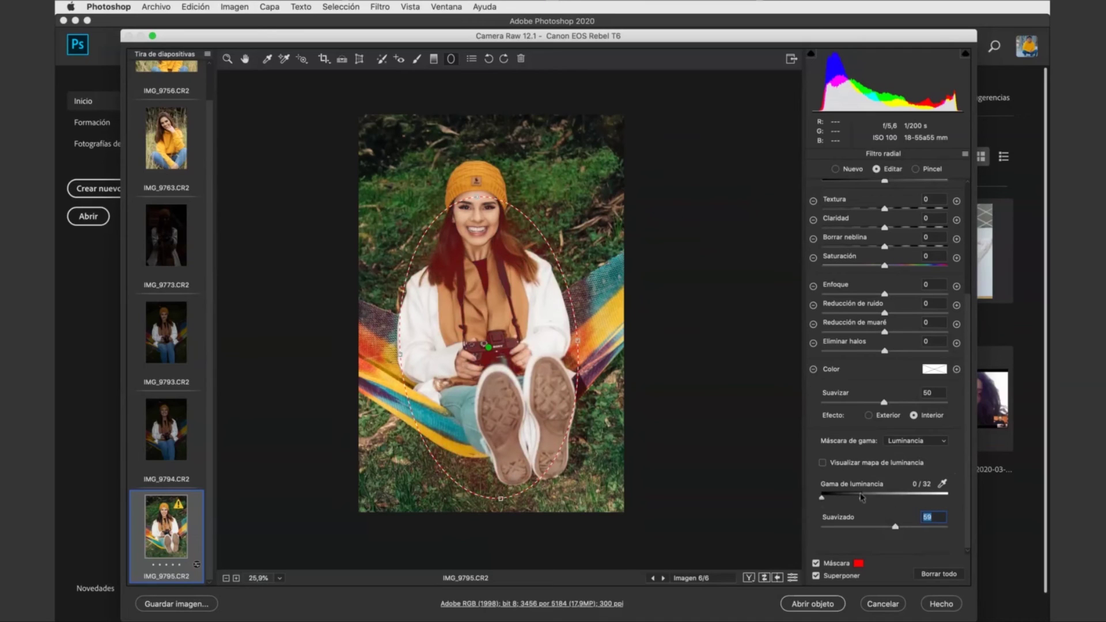
{"action": "left_click_drag", "start_coordinate": [862, 497], "coordinate": [861, 497]}
{"action": "left_click_drag", "start_coordinate": [860, 497], "coordinate": [967, 511]}
{"action": "left_click_drag", "start_coordinate": [822, 497], "coordinate": [903, 505]}
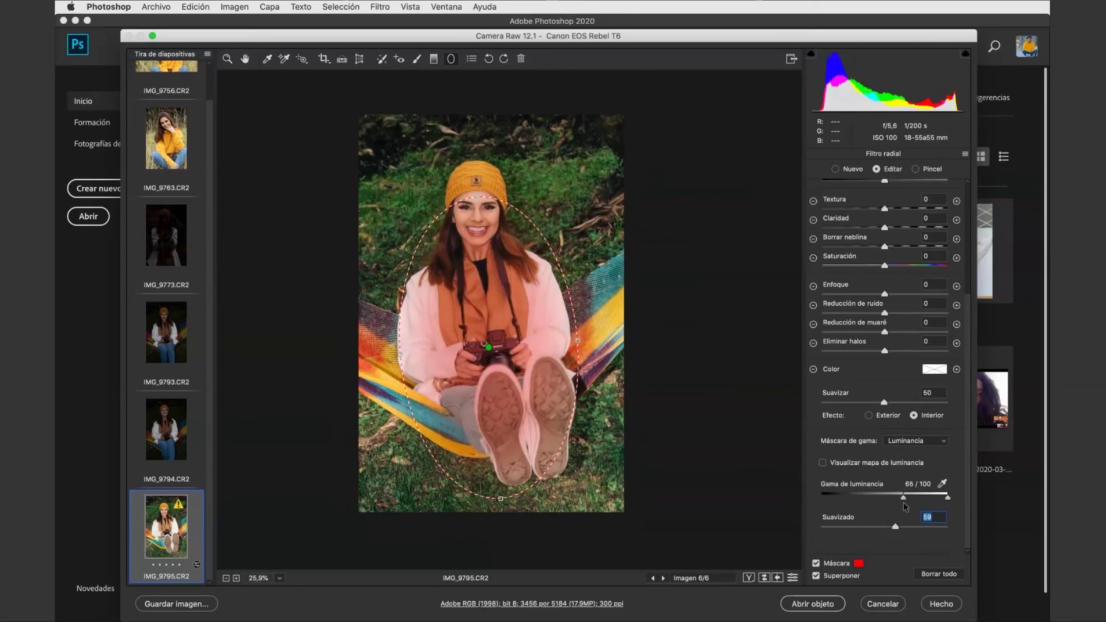
Step: Hide the mask overlay and set the radial filter's exposure to -0,05 and whites to -17
{"action": "scroll", "coordinate": [968, 304], "scroll_direction": "up", "scroll_amount": 5}
{"action": "left_click", "coordinate": [815, 564]}
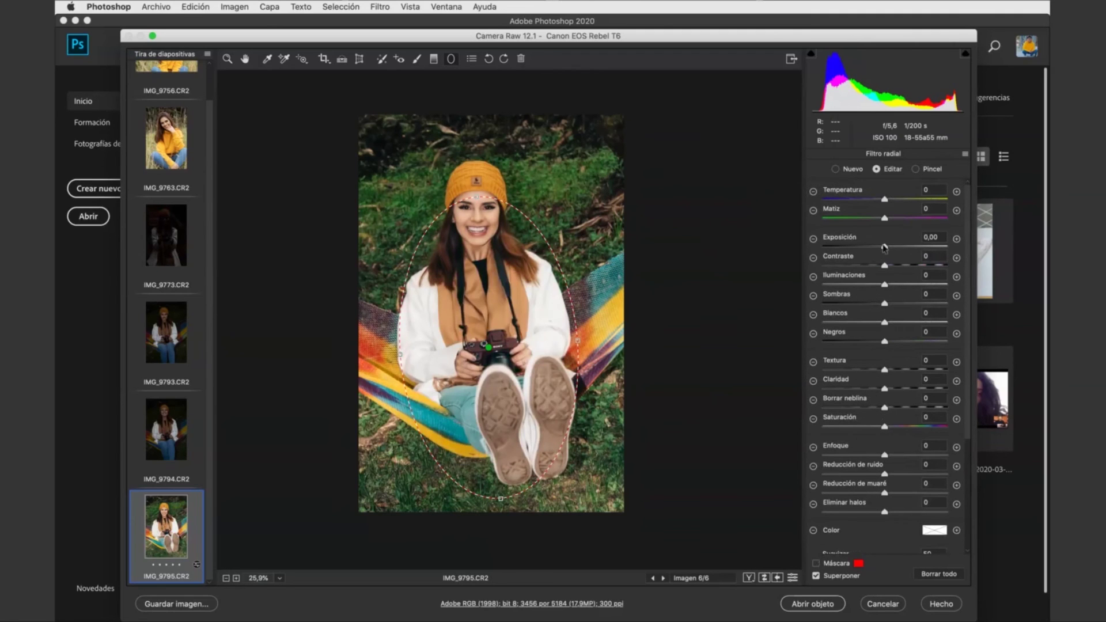
{"action": "left_click_drag", "start_coordinate": [885, 248], "coordinate": [884, 247]}
{"action": "left_click_drag", "start_coordinate": [883, 325], "coordinate": [874, 324]}
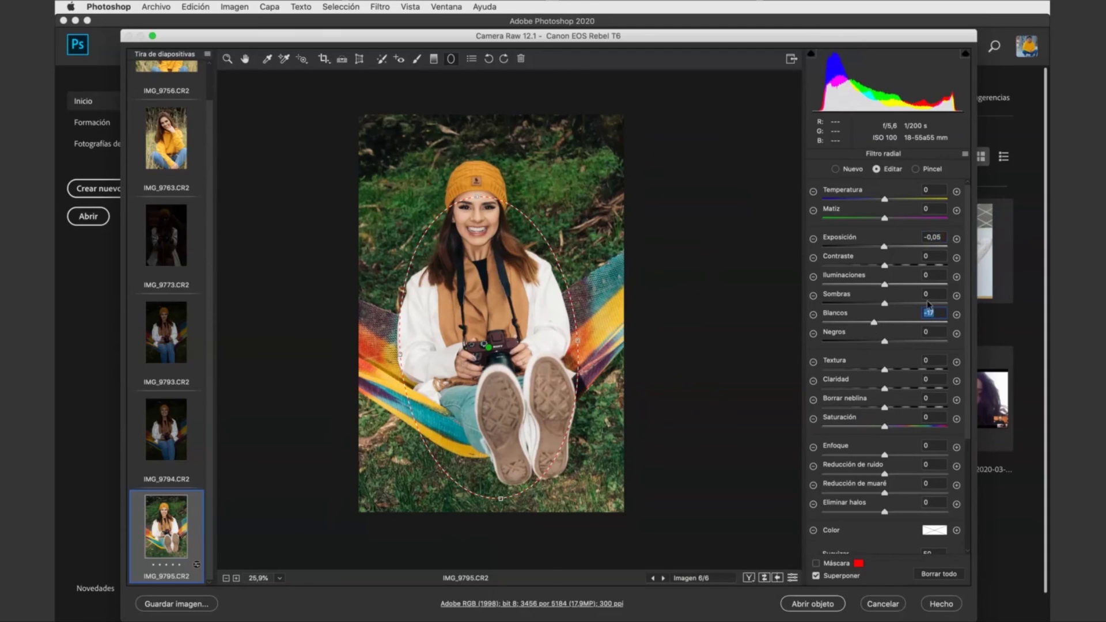
Step: Try whites at +30 in the radial filter and set them to -25
{"action": "type", "text": "30"}
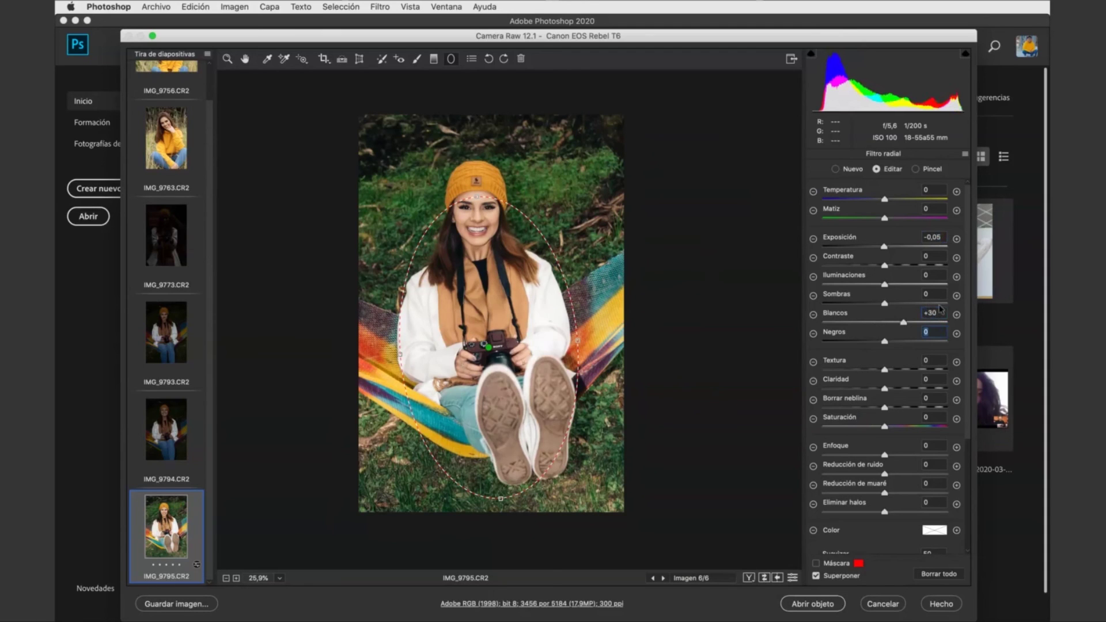
{"action": "key", "text": "Return"}
{"action": "type", "text": "30-"}
{"action": "key", "text": "Return"}
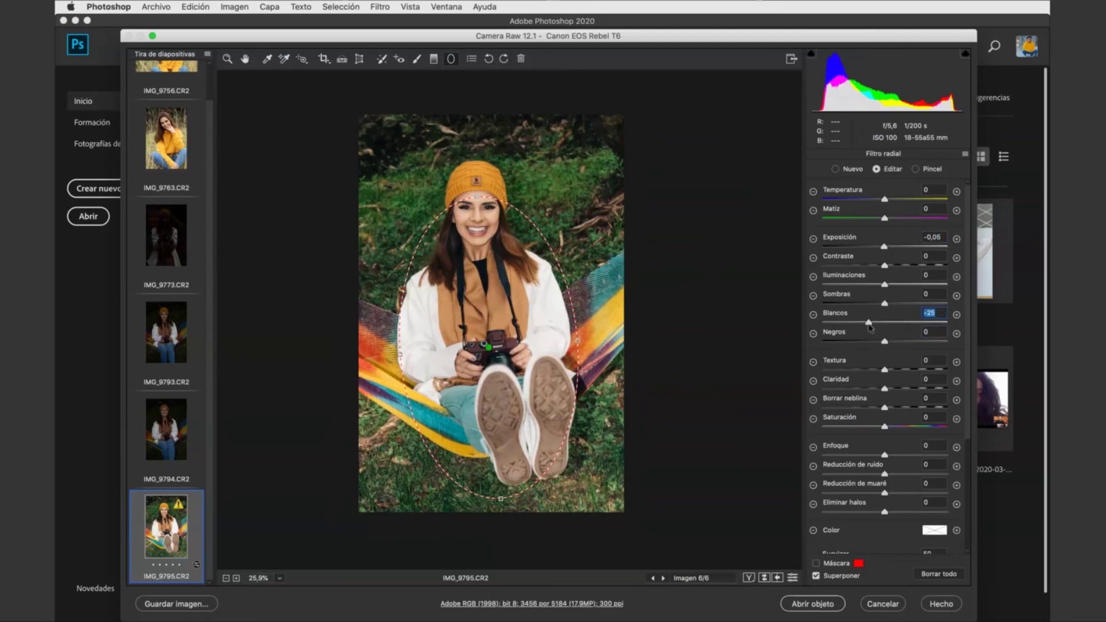
Step: Set the radial filter's whites to -29, try moving the filter off the subject beyond the photo's edge, and undo the move
{"action": "left_click_drag", "start_coordinate": [867, 324], "coordinate": [868, 324]}
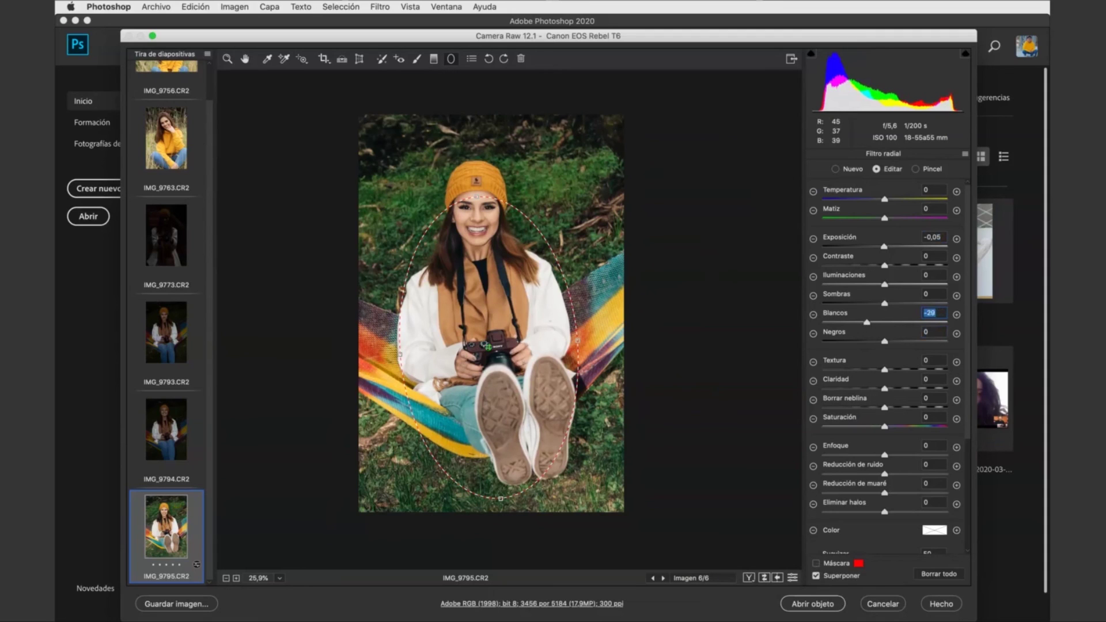
{"action": "left_click_drag", "start_coordinate": [487, 345], "coordinate": [656, 365]}
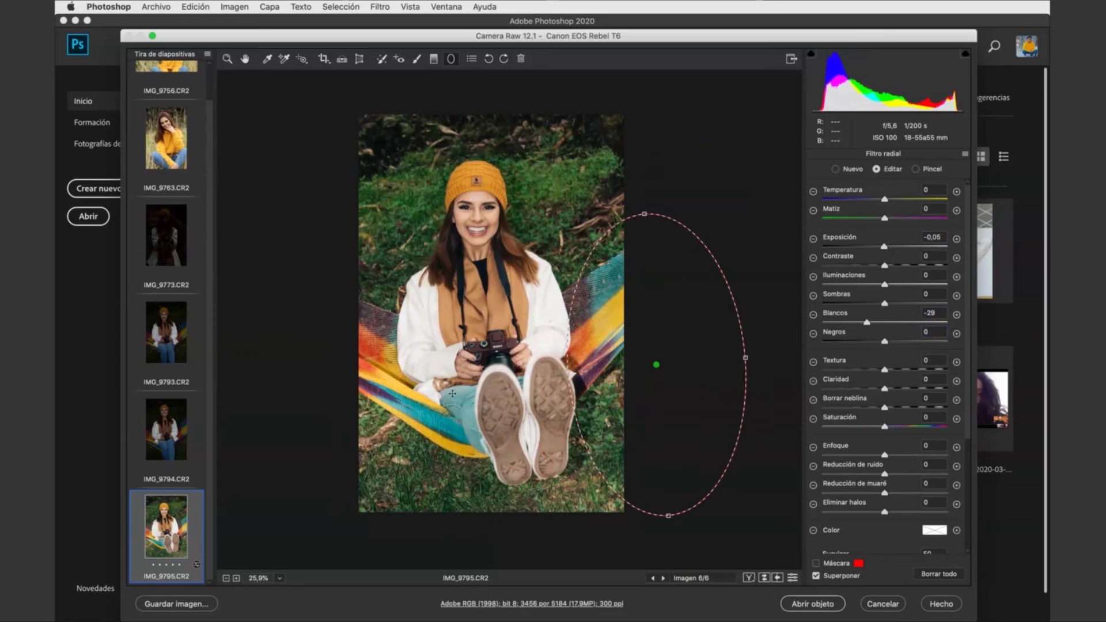
{"action": "key", "text": "super+z"}
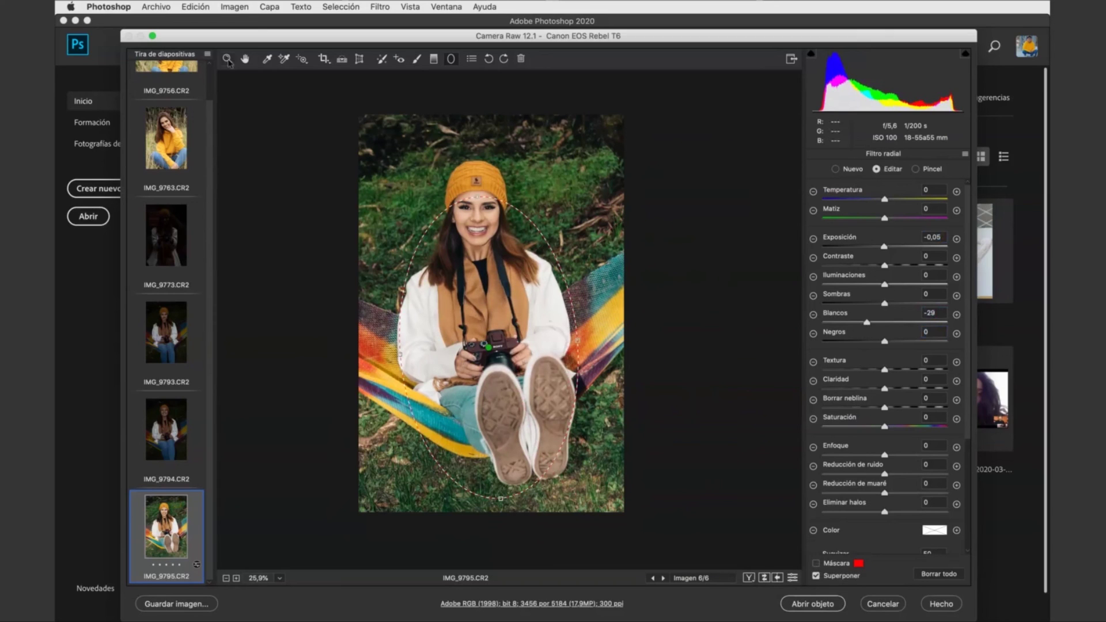
Step: Leave the radial filter and repeatedly compare the whole edited portrait with its default settings, ending on the edited version
{"action": "left_click", "coordinate": [227, 58]}
{"action": "left_click_drag", "start_coordinate": [501, 331], "coordinate": [505, 326]}
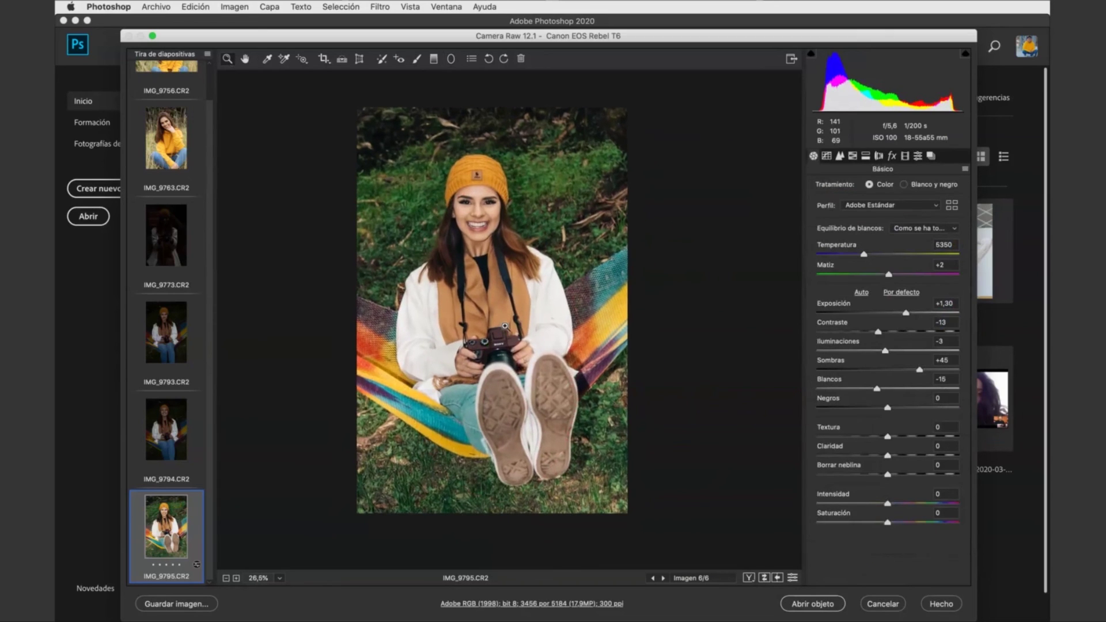
{"action": "key", "text": "super+0"}
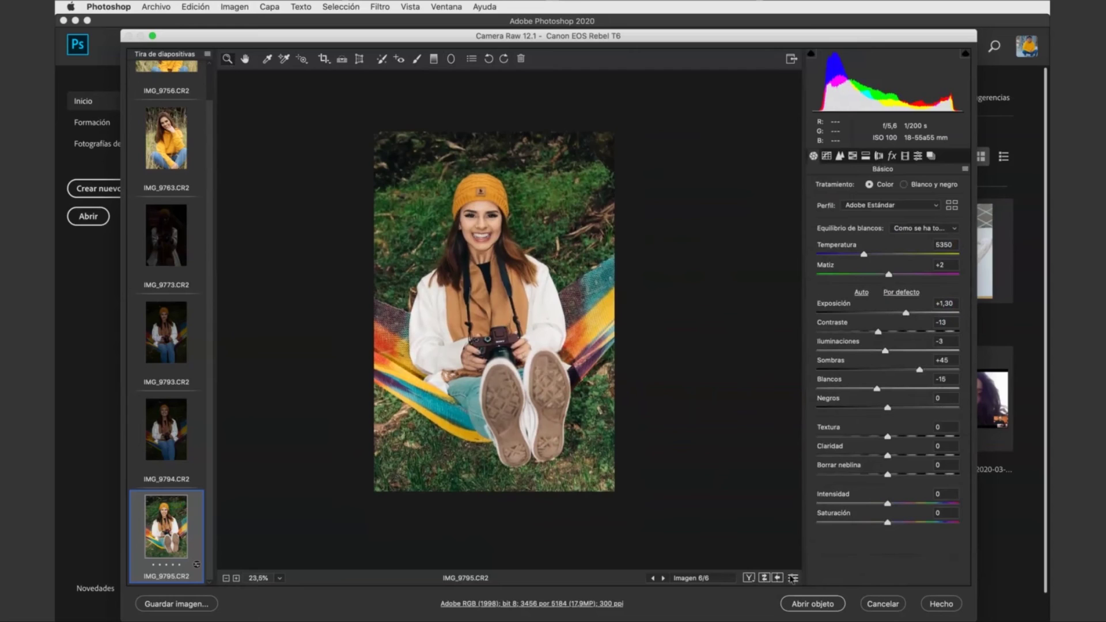
{"action": "left_click", "coordinate": [794, 578]}
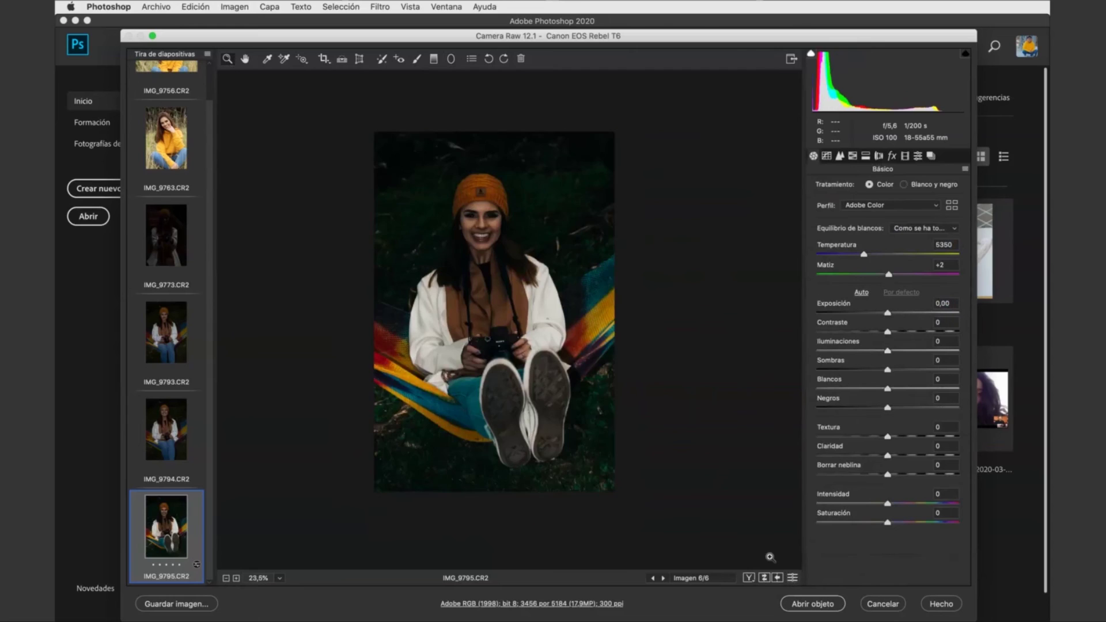
{"action": "left_click", "coordinate": [793, 578]}
{"action": "left_click", "coordinate": [794, 578]}
{"action": "left_click", "coordinate": [794, 578]}
{"action": "left_click", "coordinate": [793, 578]}
{"action": "left_click", "coordinate": [793, 578]}
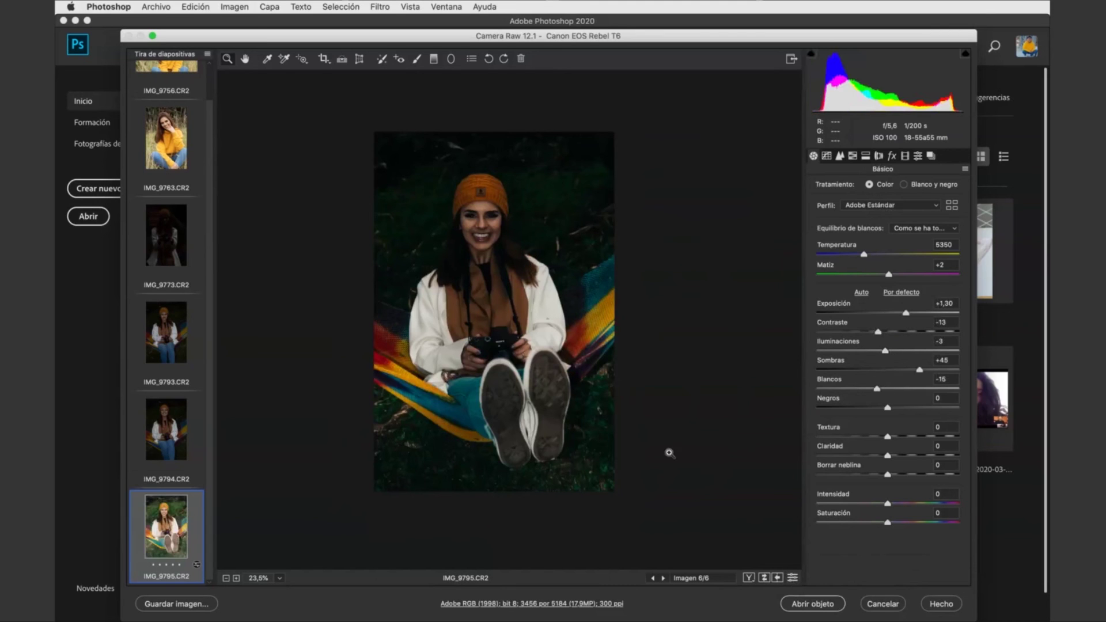